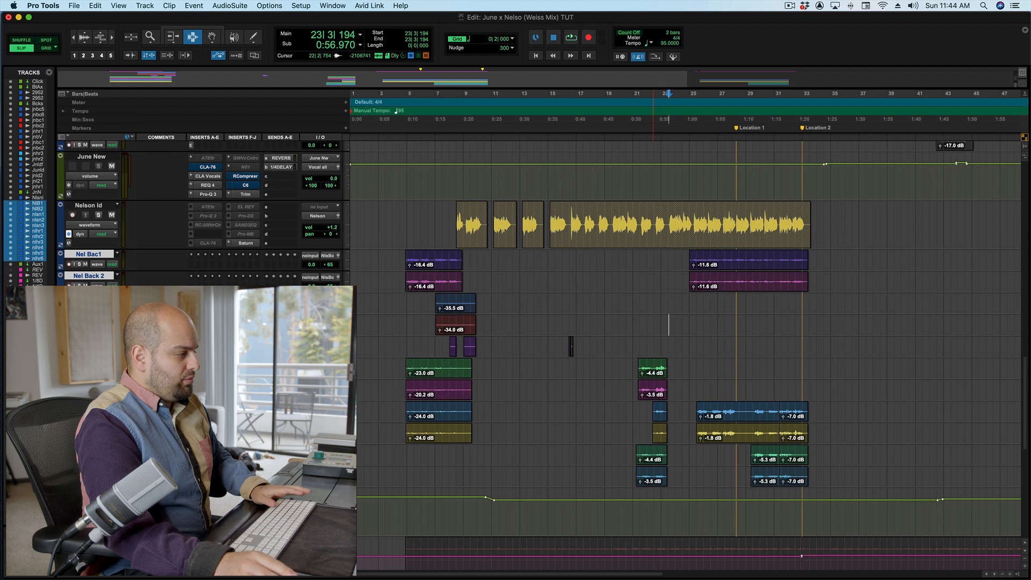
scroll(687, 314, down, 5)
double_click(37, 275)
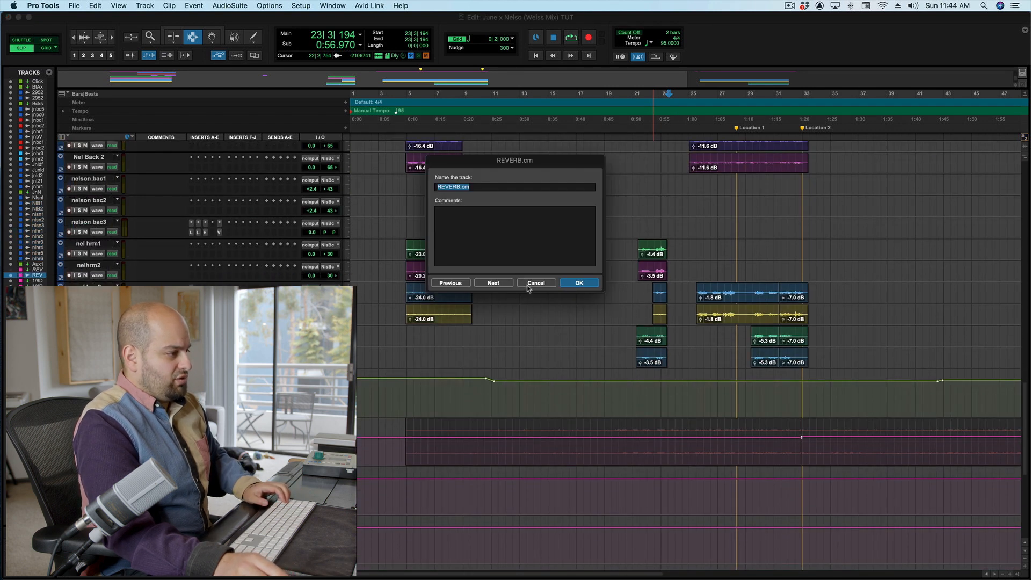
click(527, 285)
scroll(681, 293, up, 5)
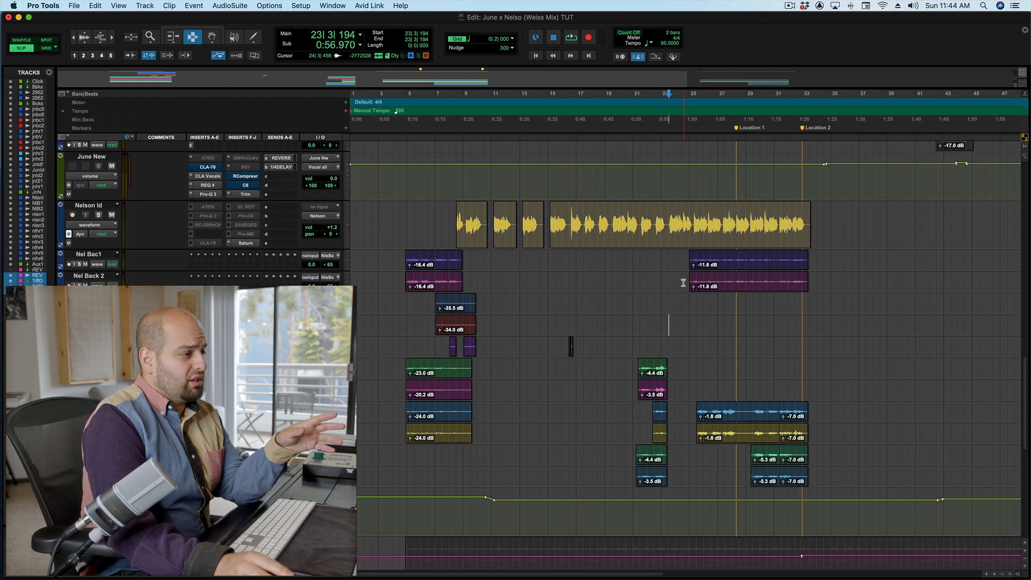
Play the lead vocal with its FabFilter Saturn insert bypassed, and open Saturn to re-enable it during playback.
super+click(252, 244)
key(super+shift+l)
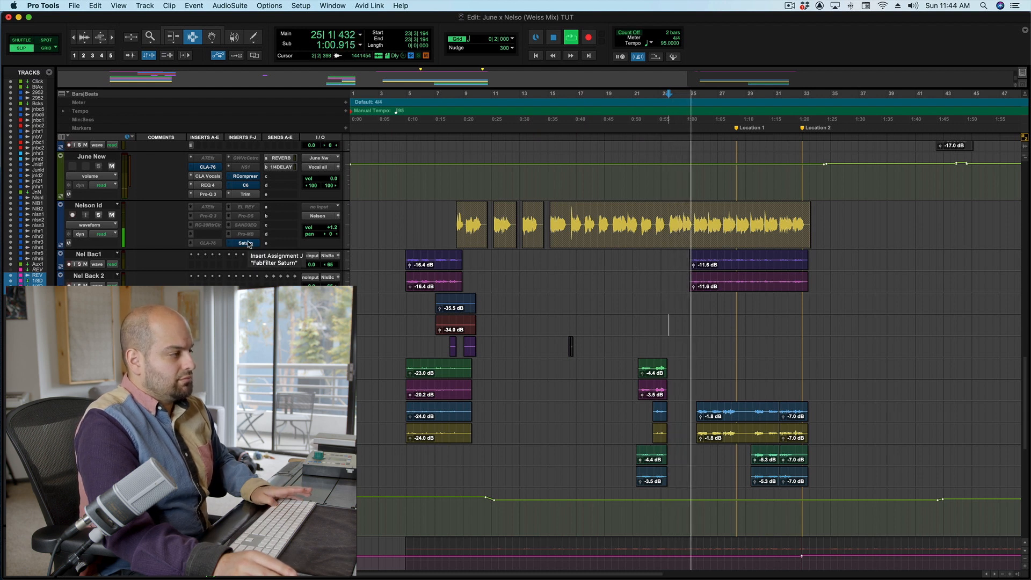
click(249, 245)
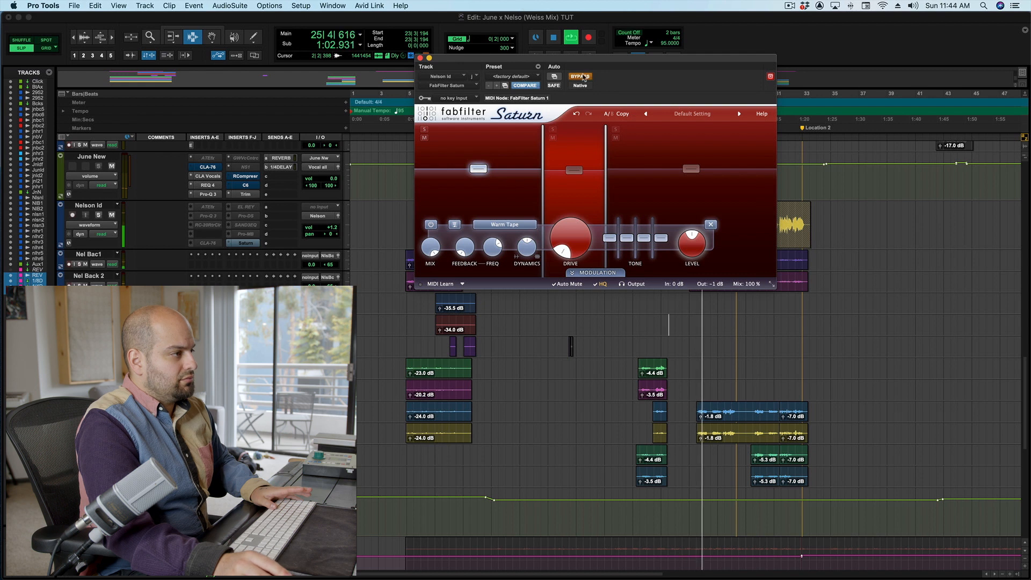
click(583, 78)
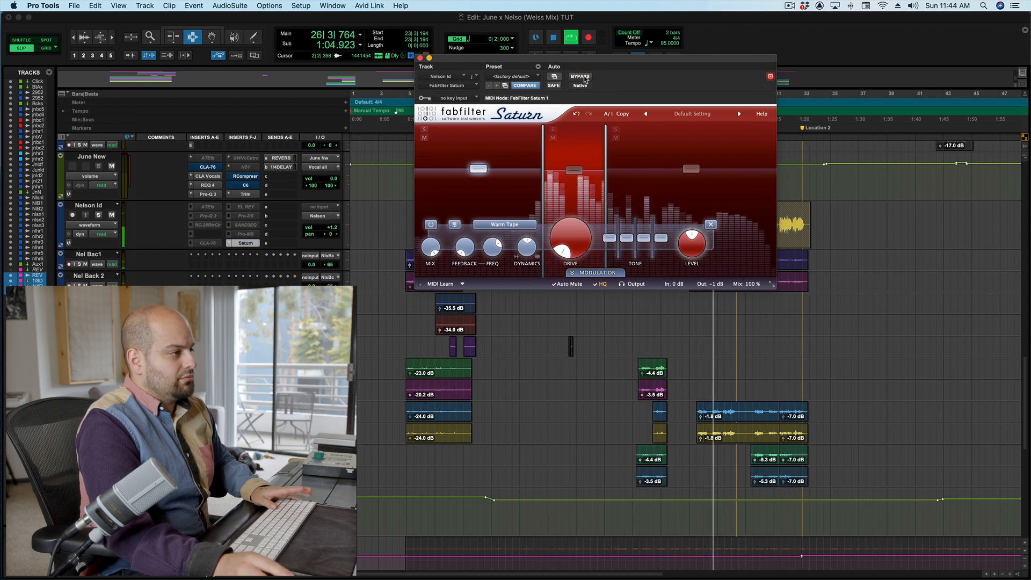
Select Saturn's middle band, compare the playing vocal with the plugin bypassed and active, and stop playback.
click(574, 170)
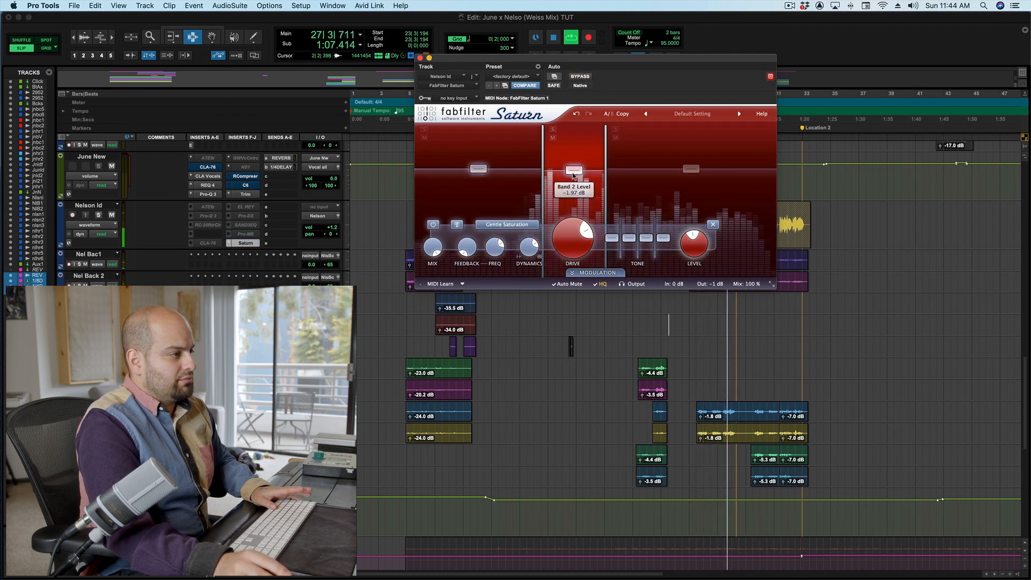
click(577, 77)
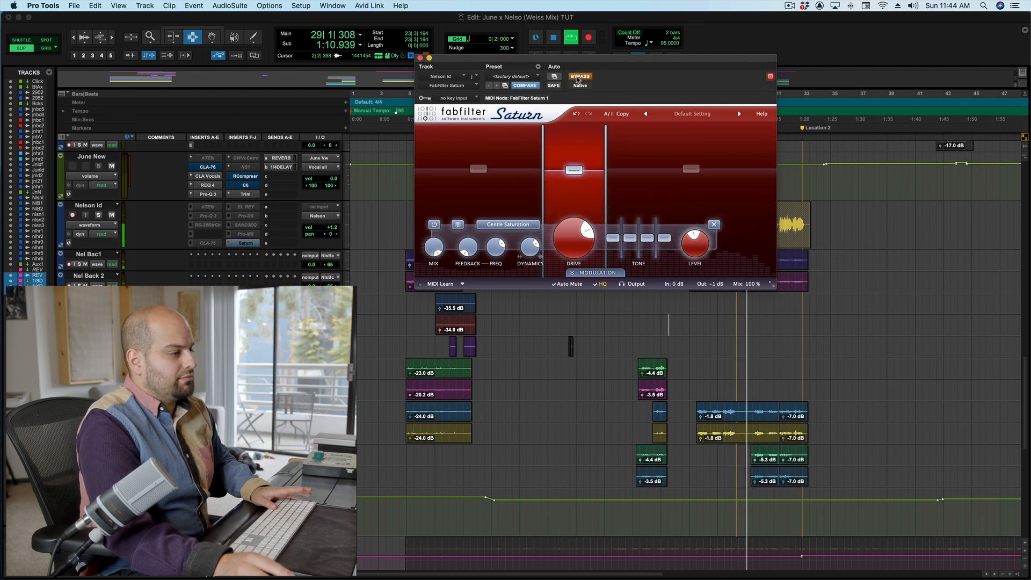
click(577, 78)
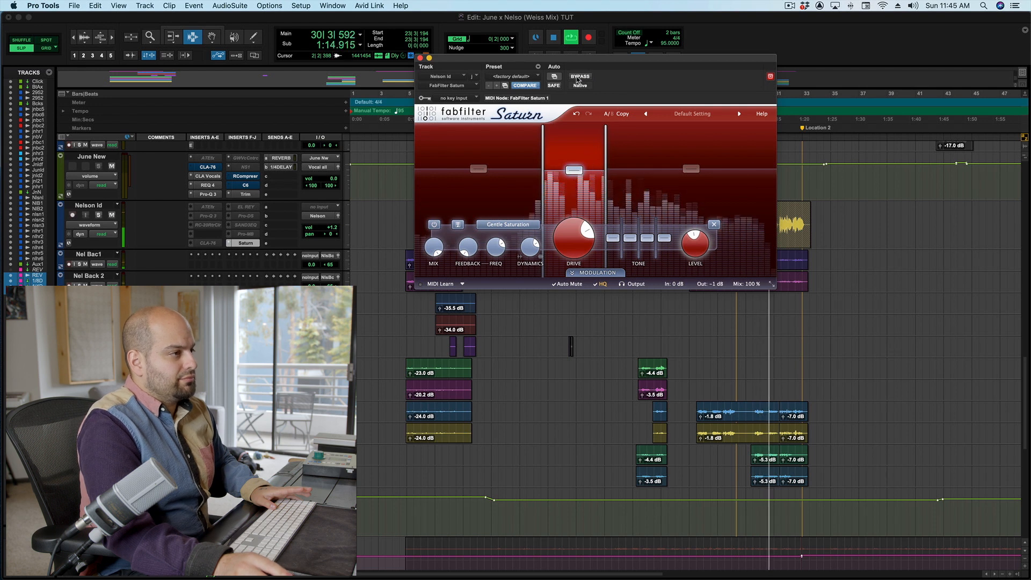
key(space)
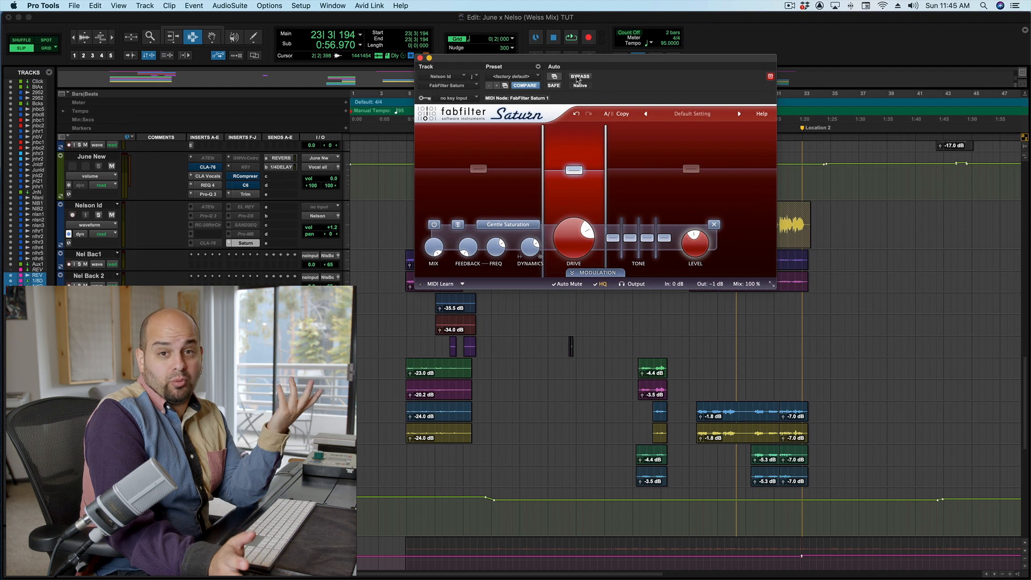
Close the Saturn window and replay the mix, switching the lead vocal's Saturn insert on and off to compare.
click(420, 58)
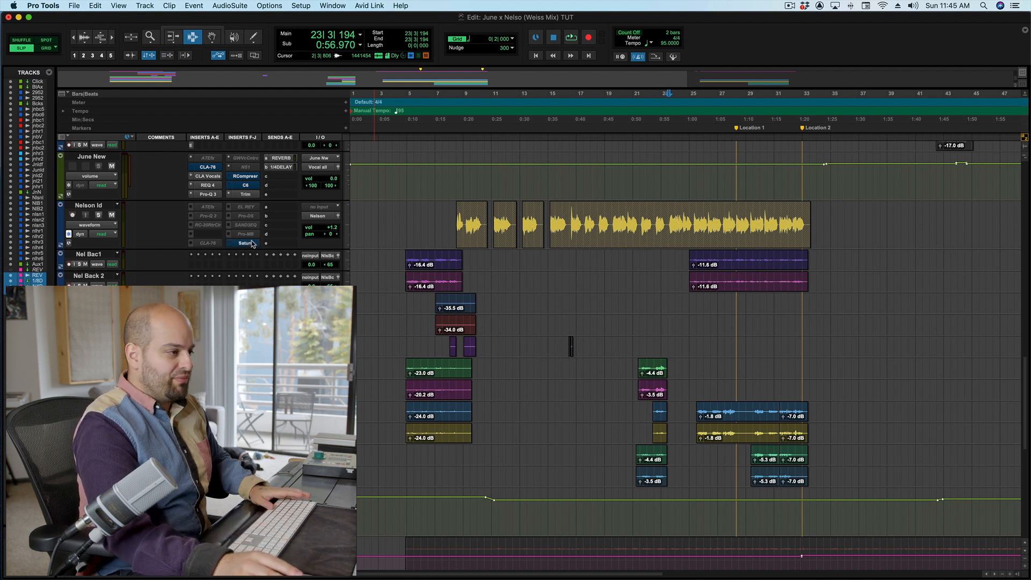
key(space)
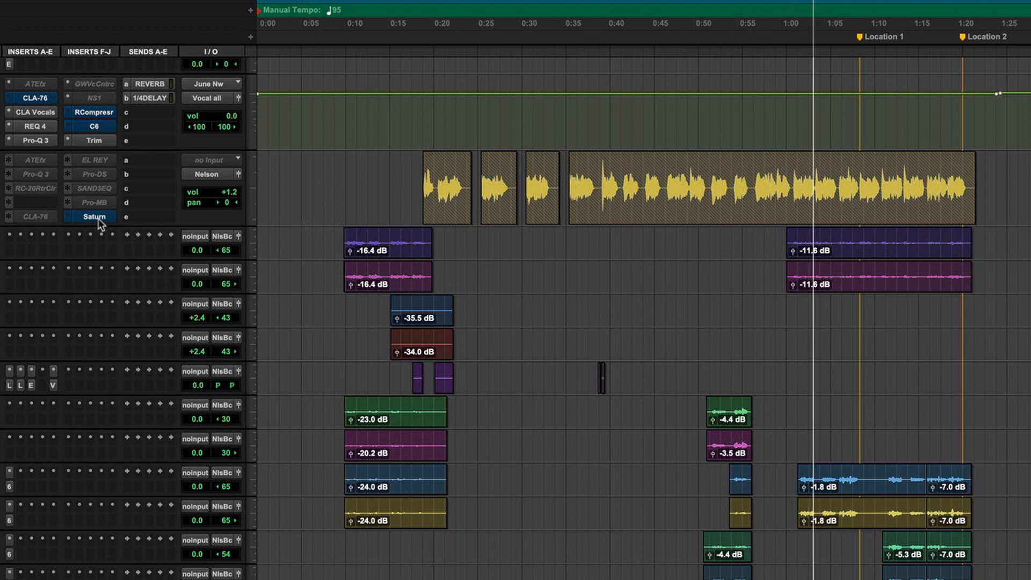
super+click(98, 217)
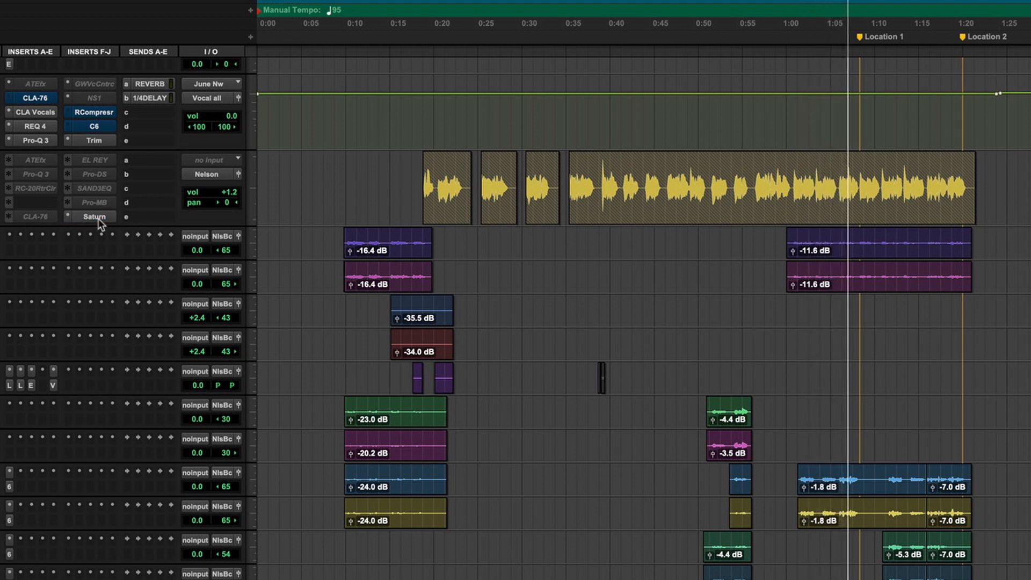
super+click(99, 218)
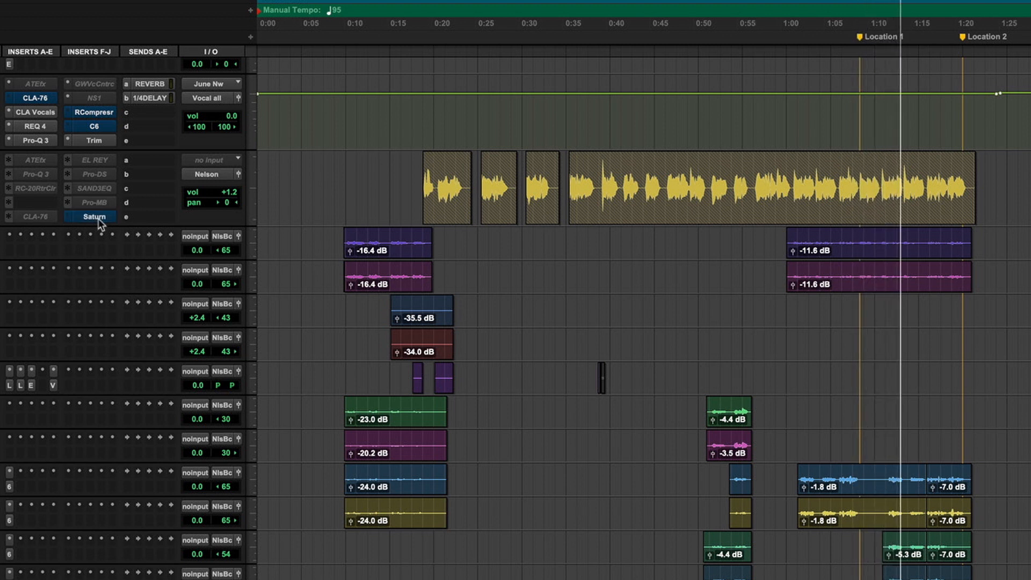
super+click(99, 218)
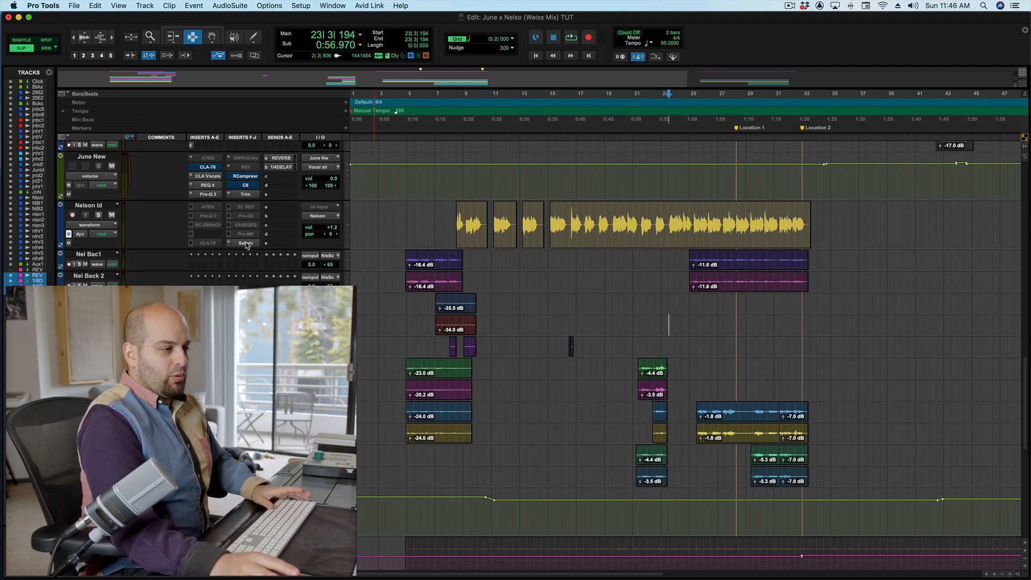
Reopen Saturn on the lead vocal, inspect the crossover frequencies, and solo the middle band.
click(247, 244)
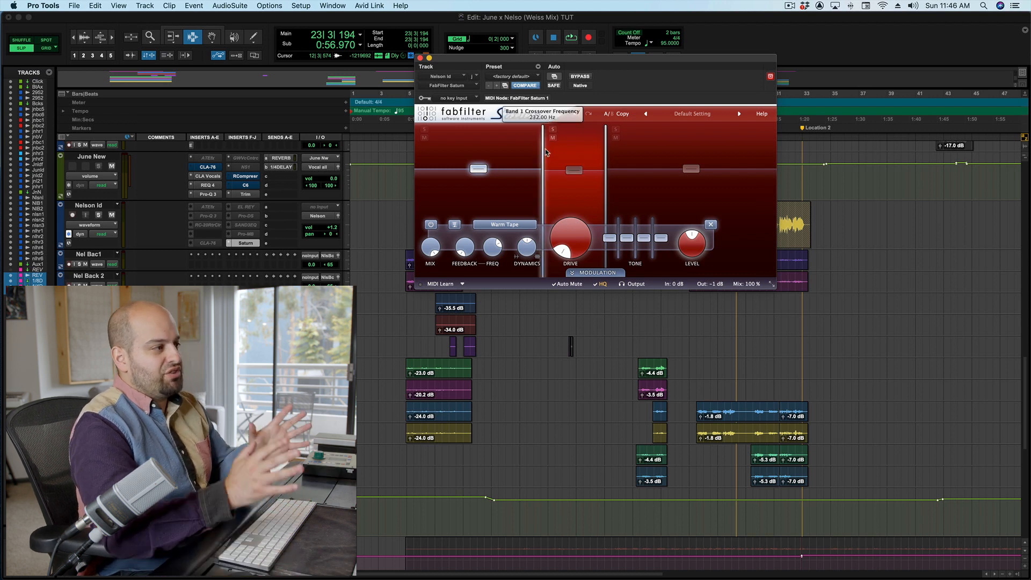
mouse_move(546, 150)
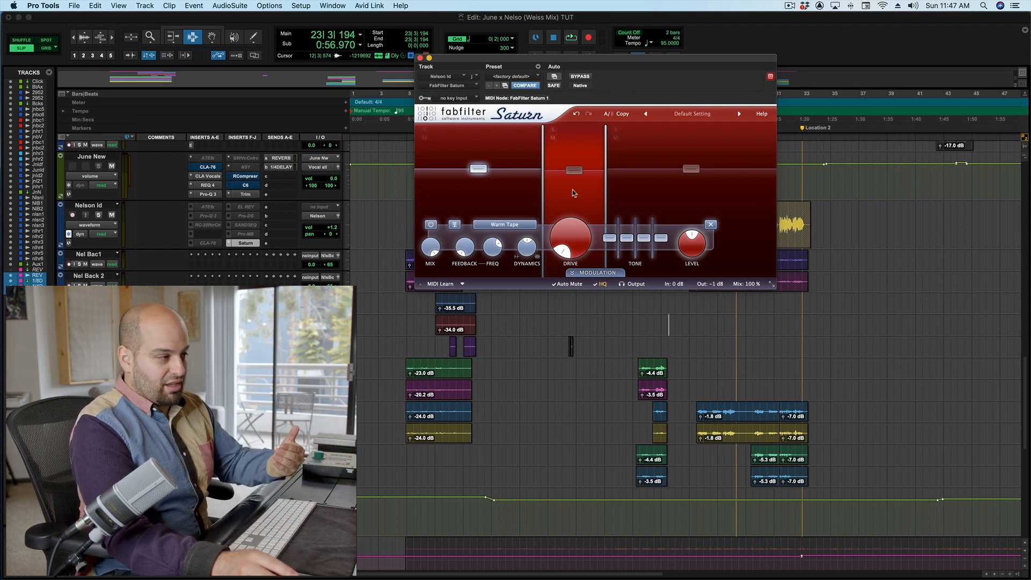
click(552, 130)
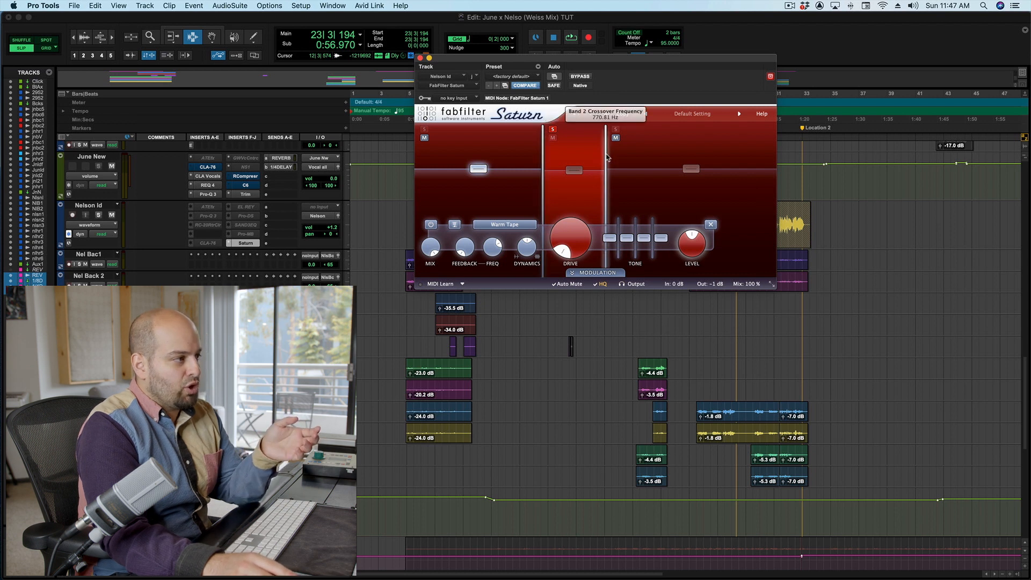
mouse_move(607, 156)
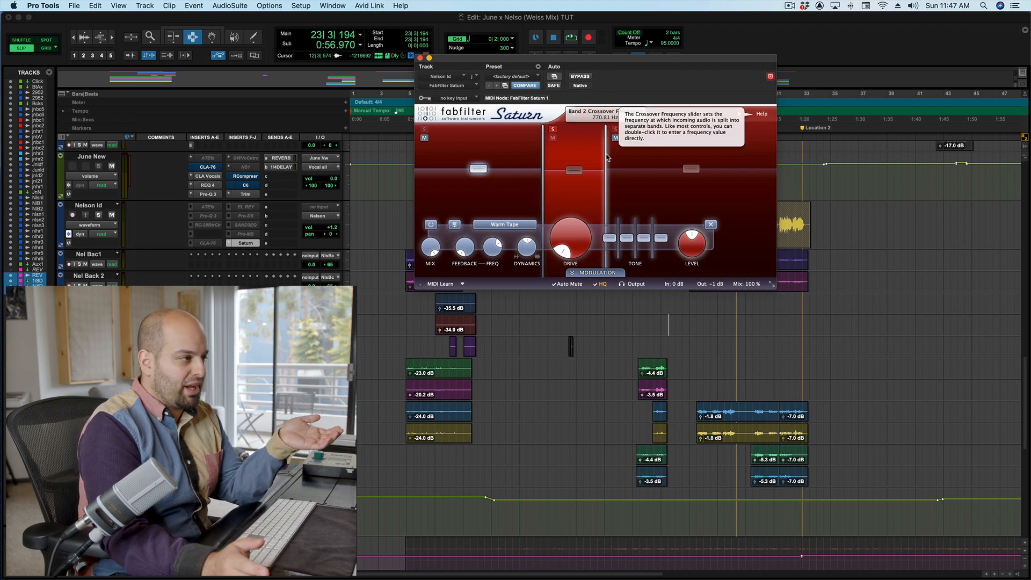
Reset Saturn's band 2 to 0% drive, 0 dB level and zero dynamics.
click(573, 171)
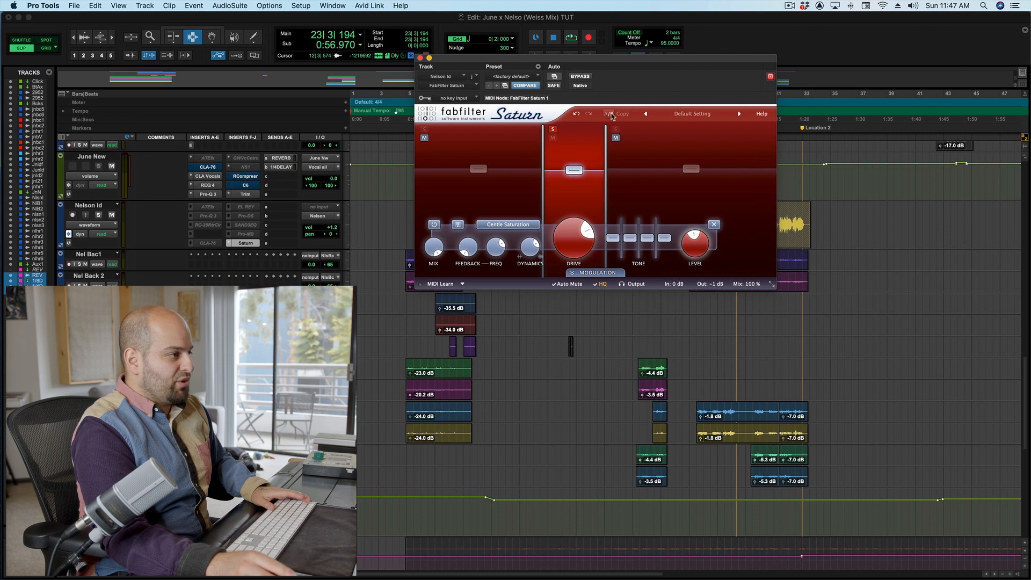
drag(577, 235, 553, 382)
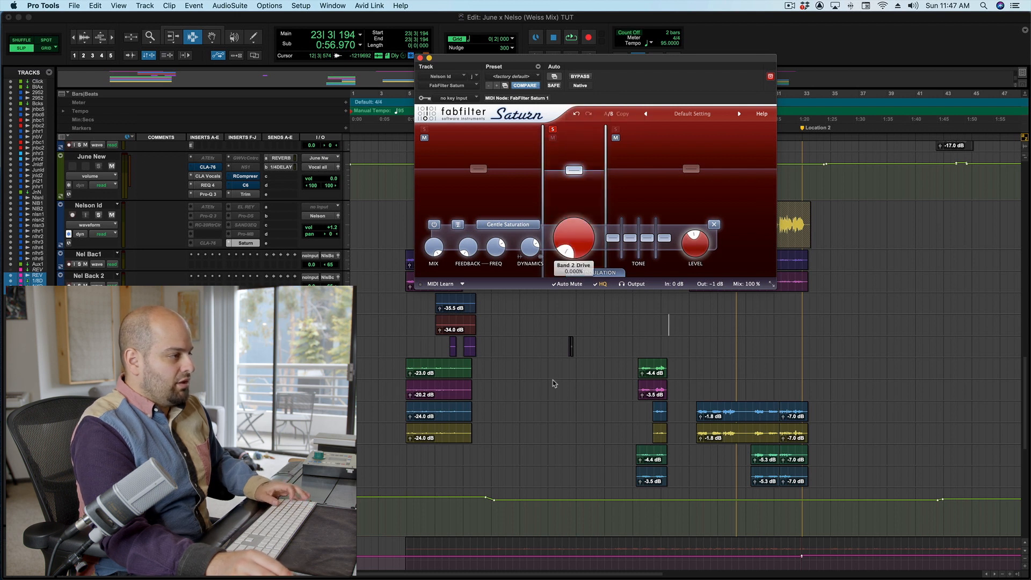
drag(575, 168, 576, 167)
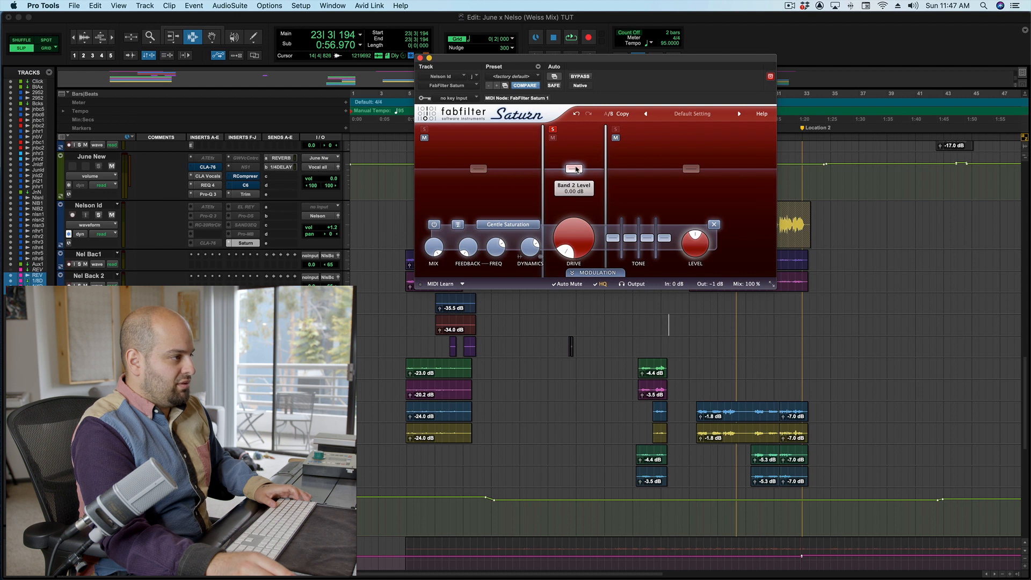
alt+click(529, 245)
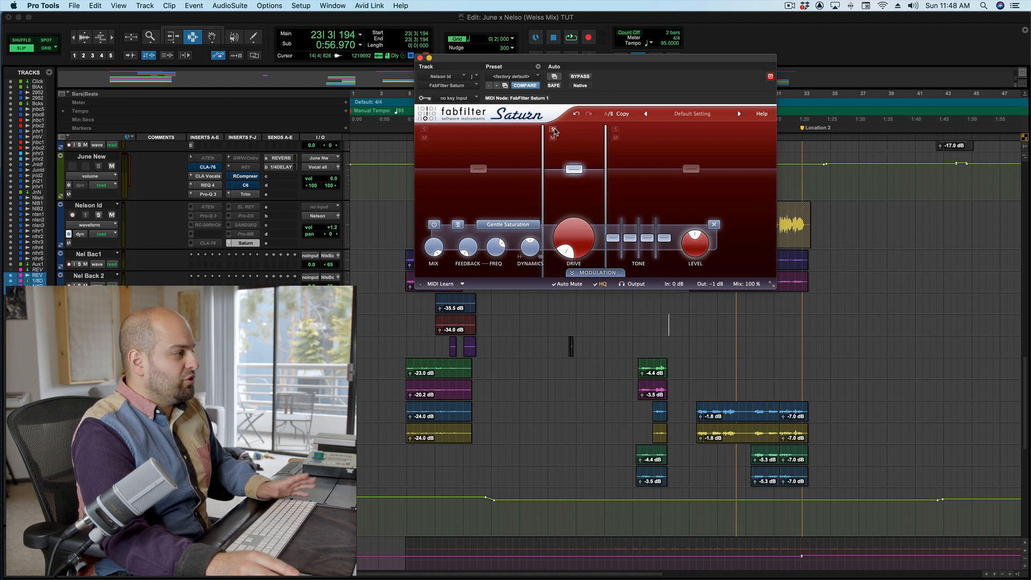
Solo the lead vocal track and play it to audition Saturn's soloed band 2.
click(98, 214)
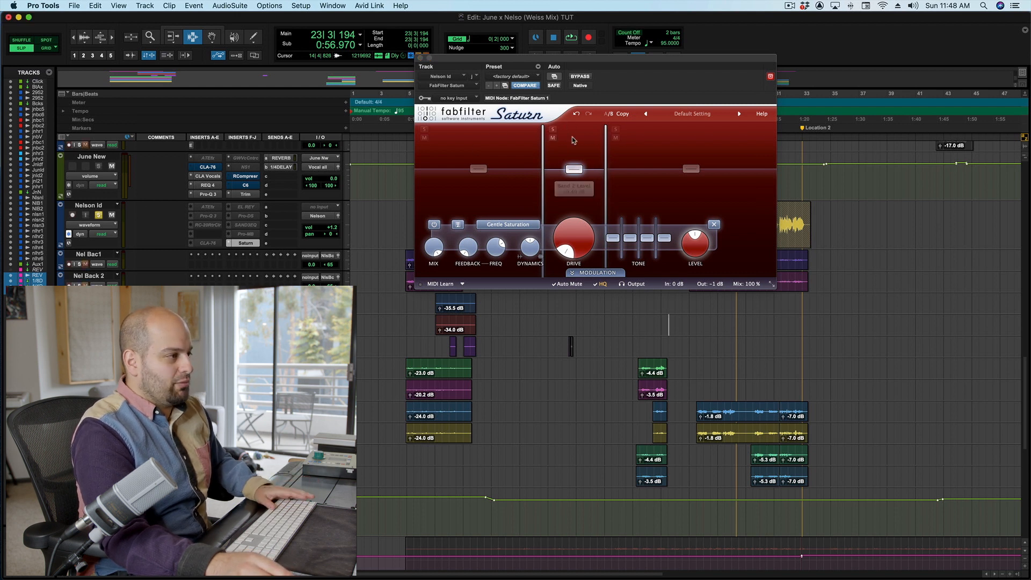
key(space)
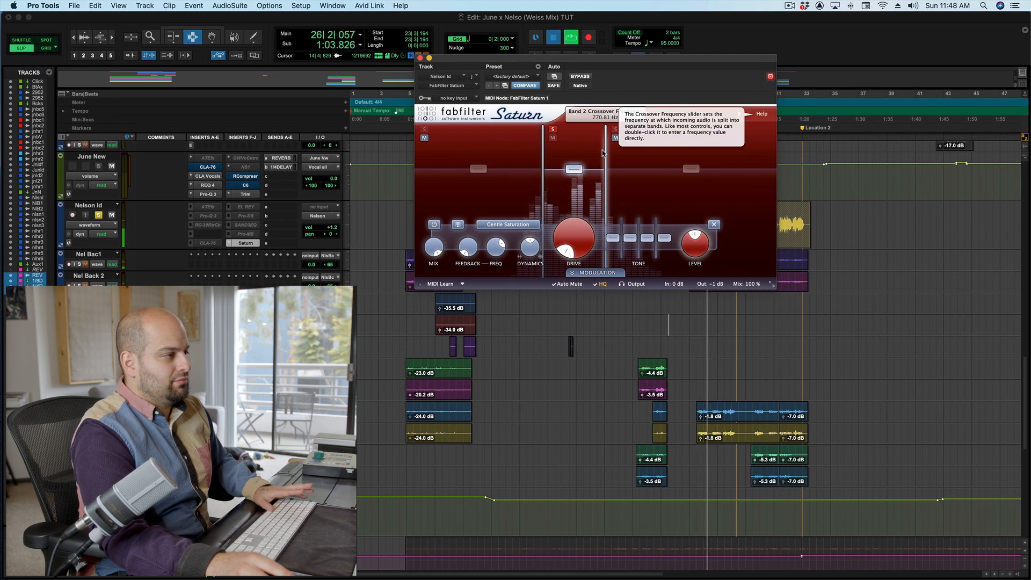
key(space)
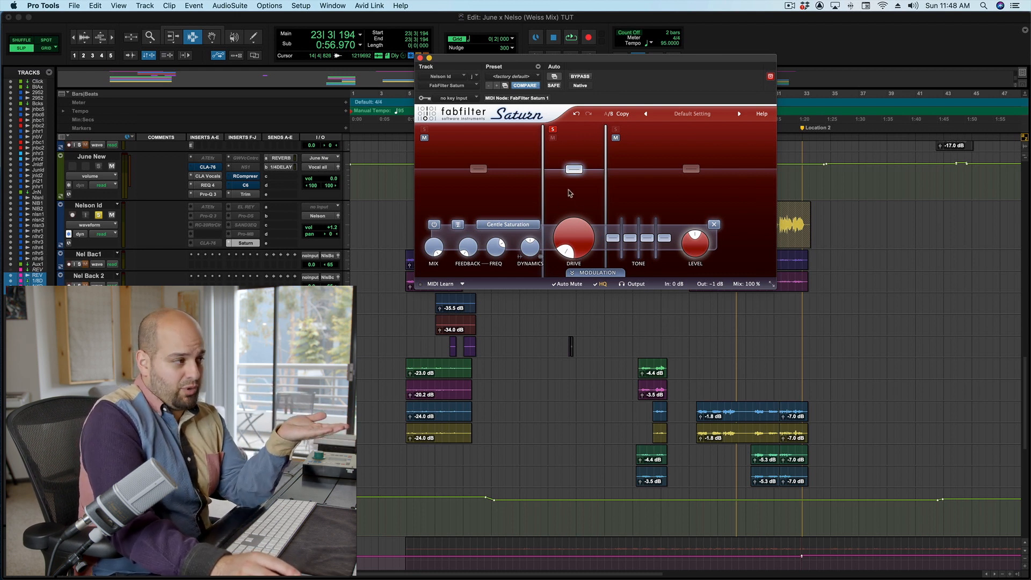
Unsolo band 2 in Saturn and try boosting its level while playing the vocal.
mouse_move(577, 175)
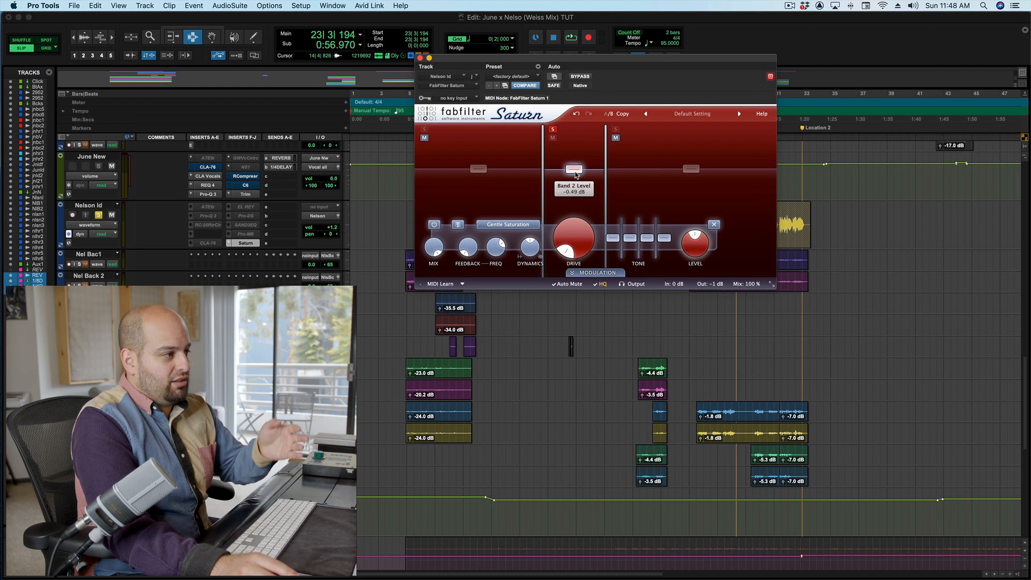
click(552, 128)
key(space)
drag(572, 170, 572, 158)
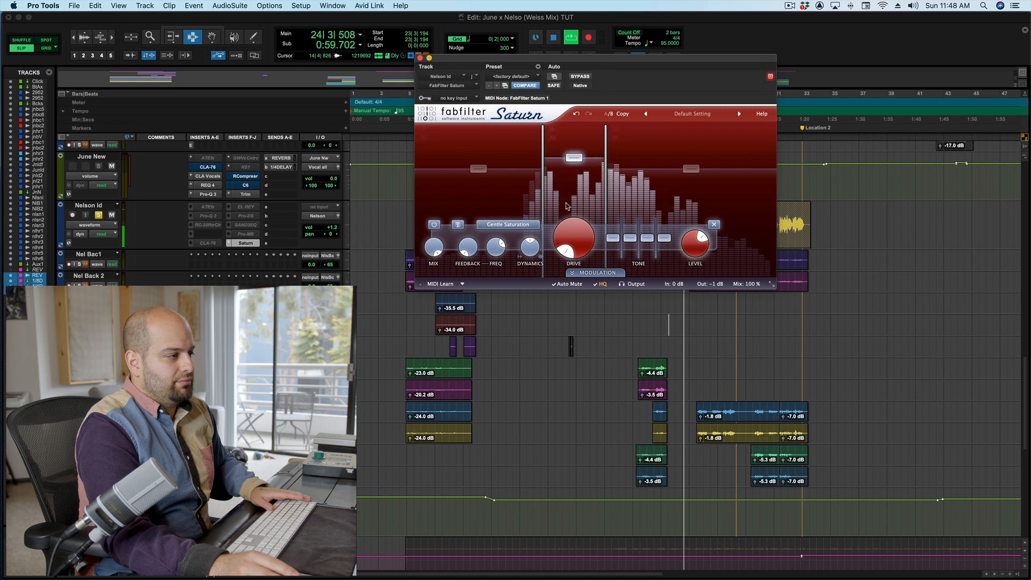
key(space)
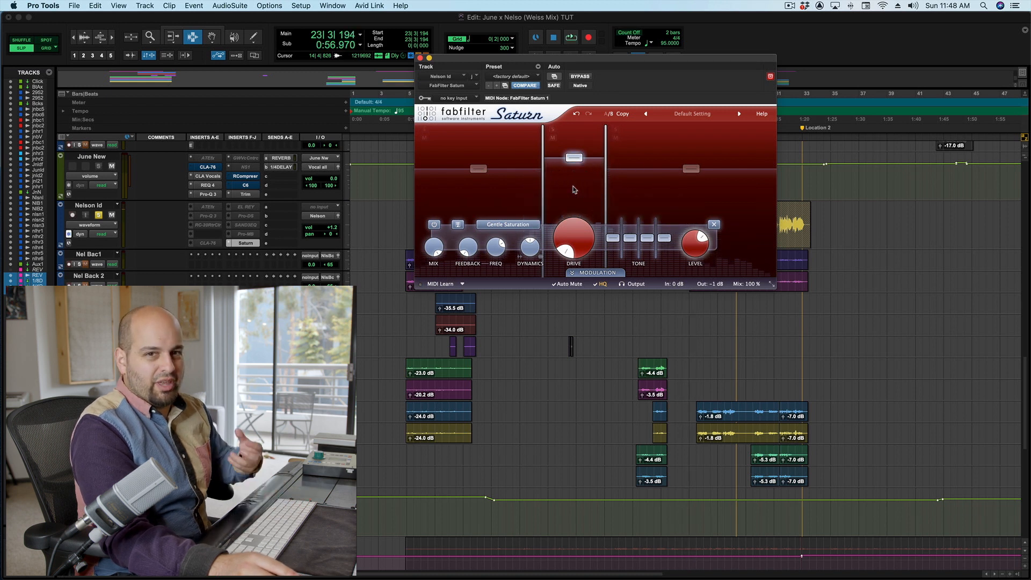
Reset band 2's level to its default in Saturn and solo the band again.
mouse_move(574, 166)
drag(574, 162, 575, 175)
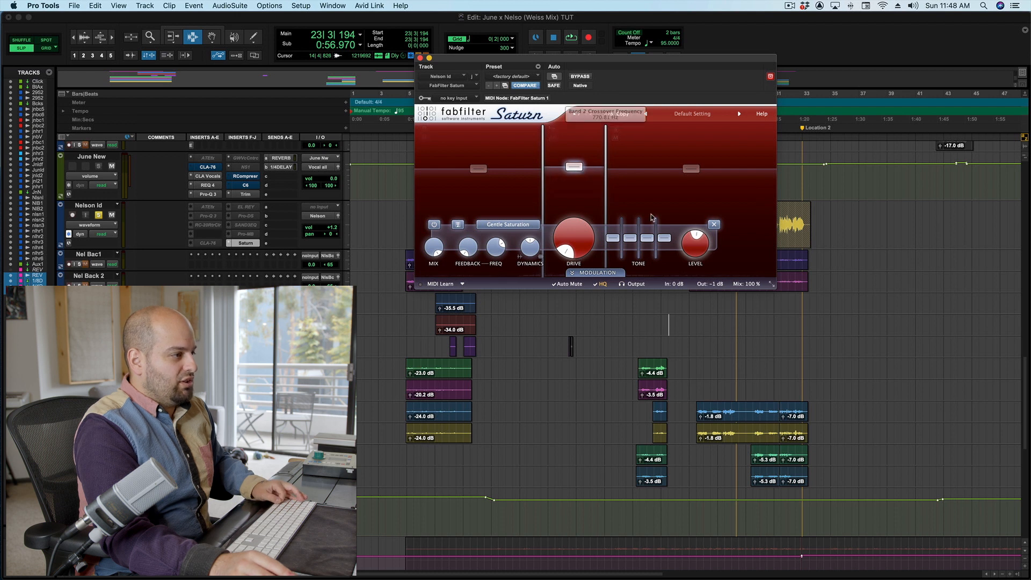
alt+click(688, 237)
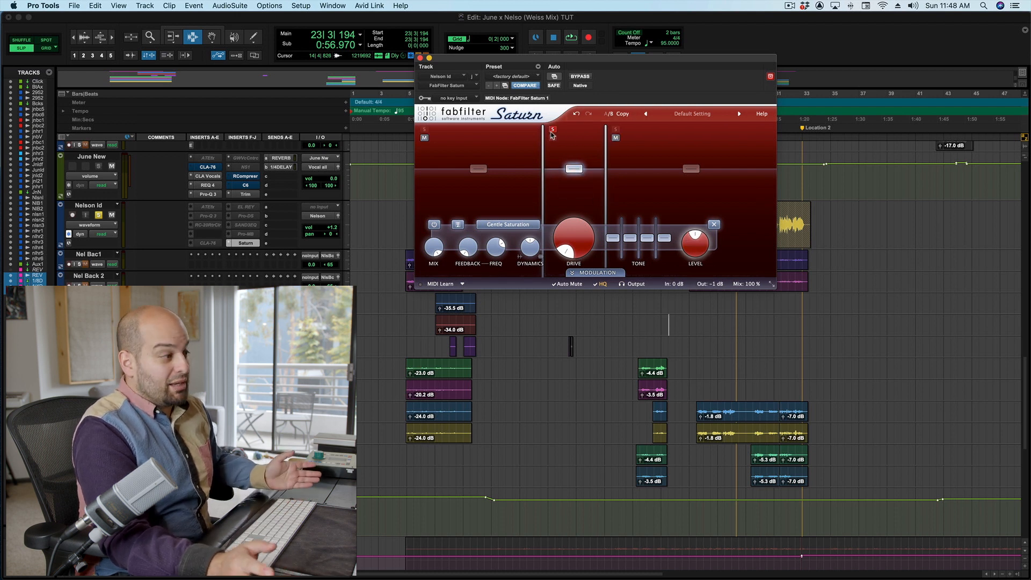
click(552, 130)
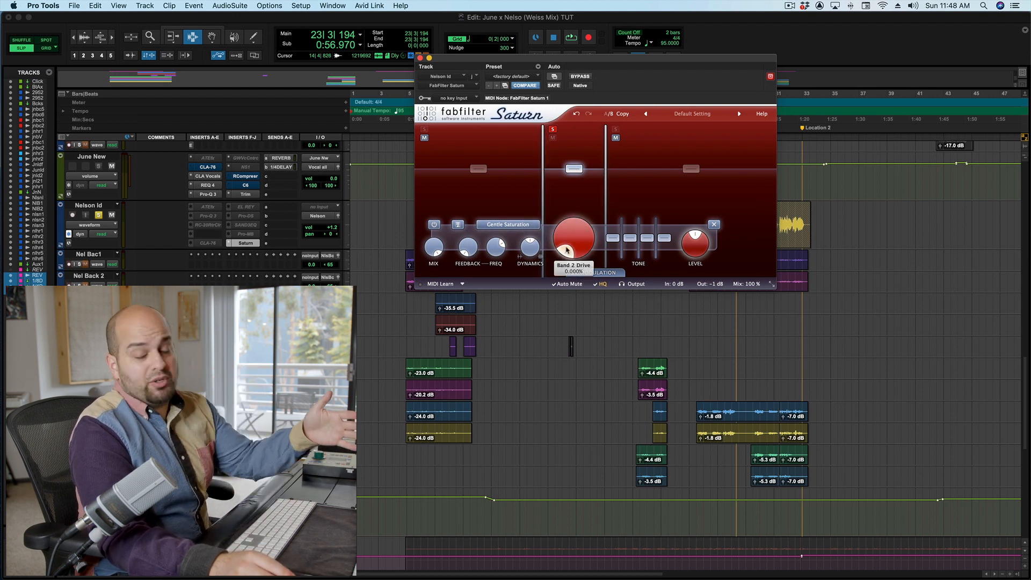
Review the saturation styles available for band 2, keeping Gentle Saturation, and inspect its Drive and Dynamics settings.
click(508, 225)
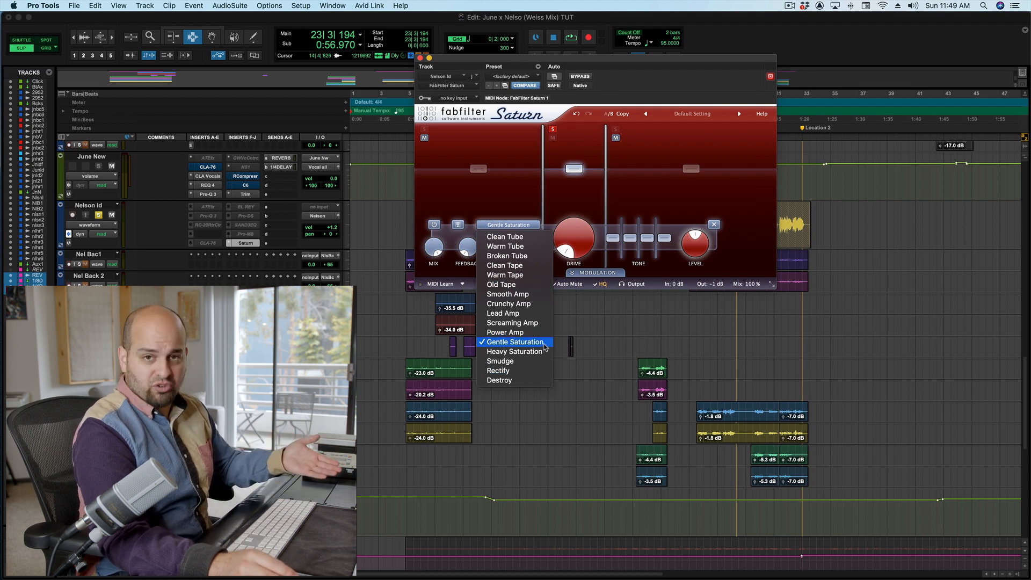
click(572, 257)
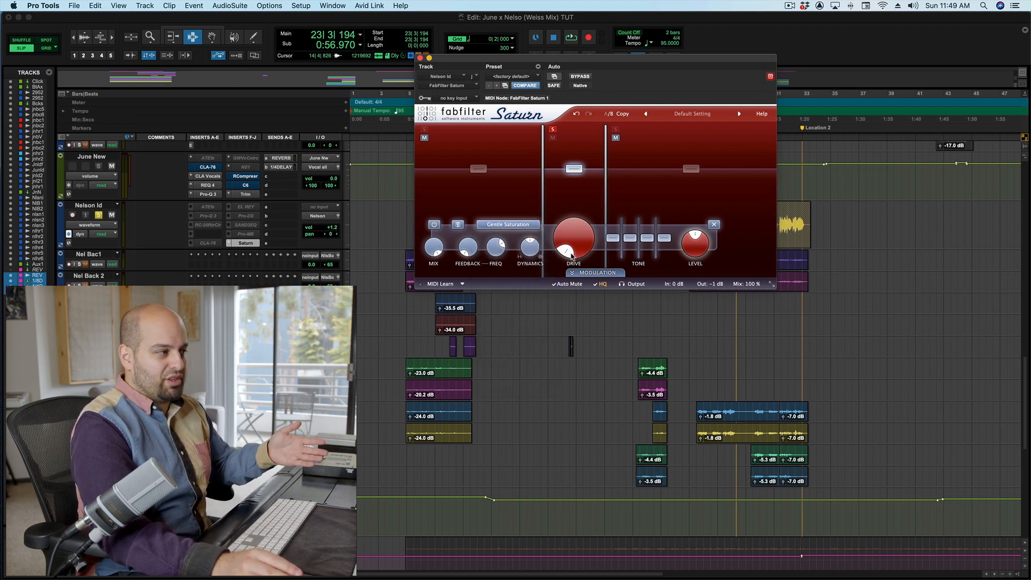
mouse_move(574, 254)
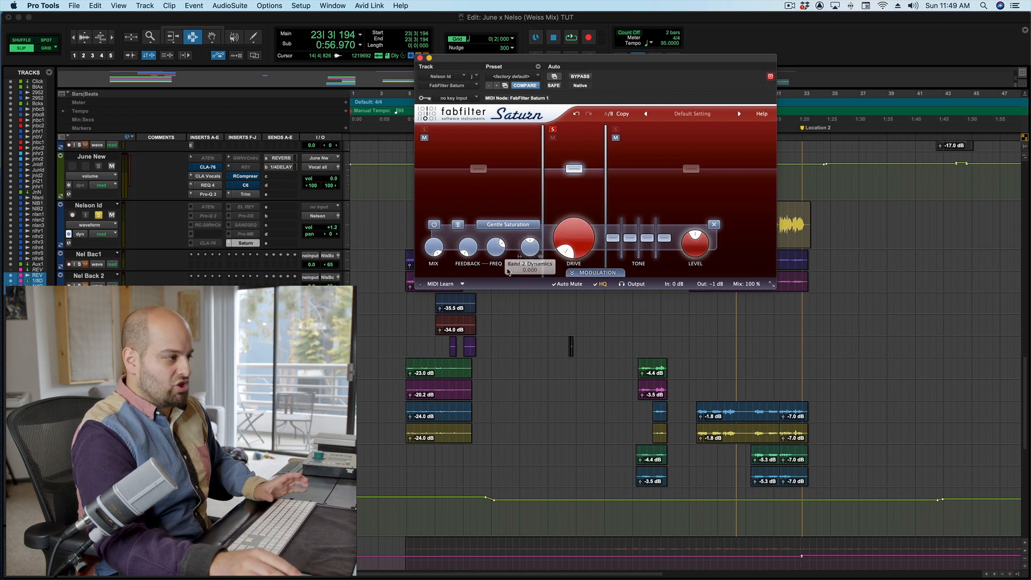
mouse_move(537, 255)
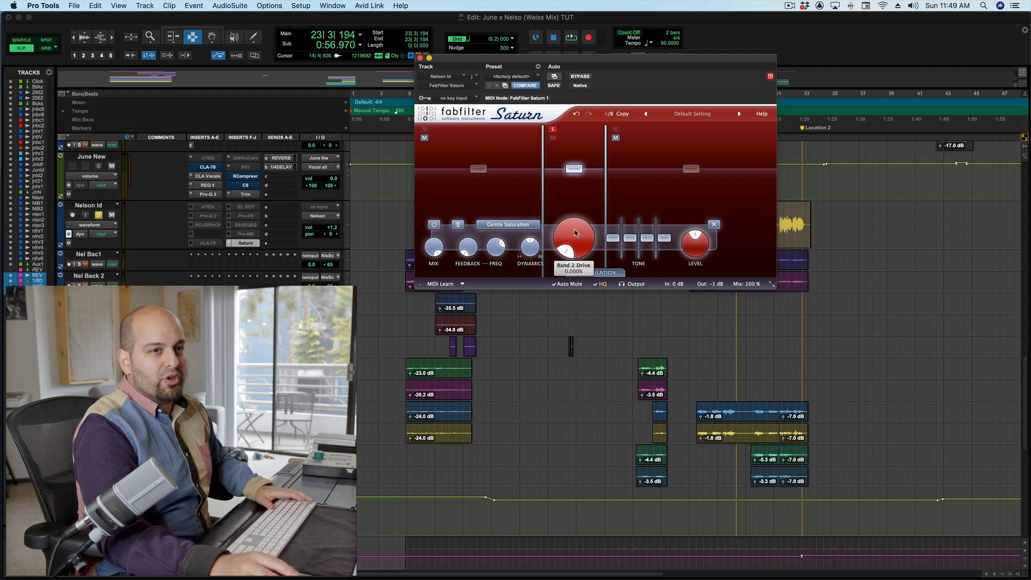
Try band 2's Drive at 100% while playing the soloed lead vocal.
mouse_move(575, 232)
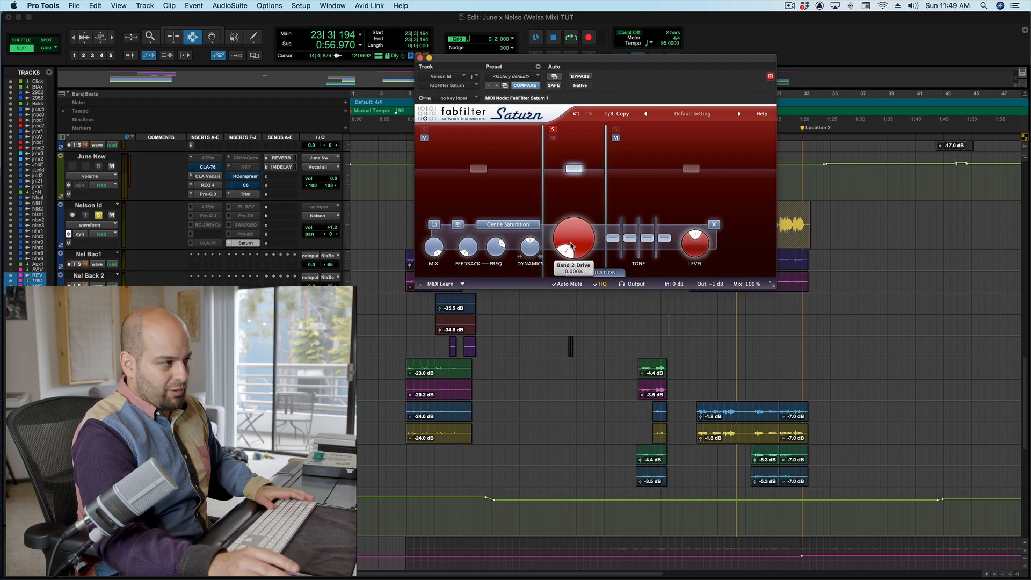
key(space)
mouse_move(571, 246)
mouse_down()
mouse_move(613, 153)
mouse_move(626, 220)
mouse_move(604, 263)
mouse_move(559, 240)
mouse_up()
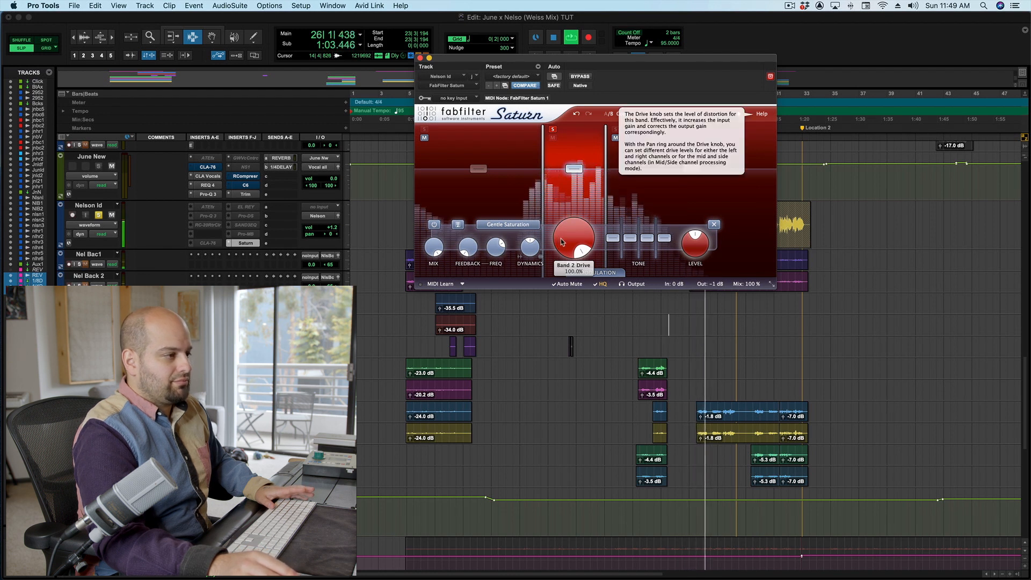
key(space)
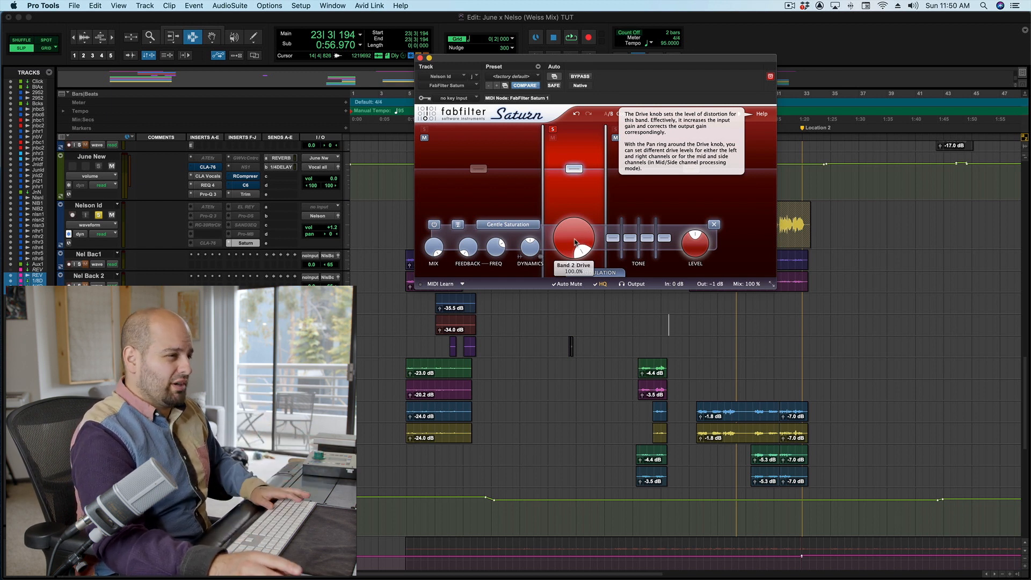
Back band 2's Drive off from full to 75.77% while auditioning the vocal.
drag(570, 238, 571, 243)
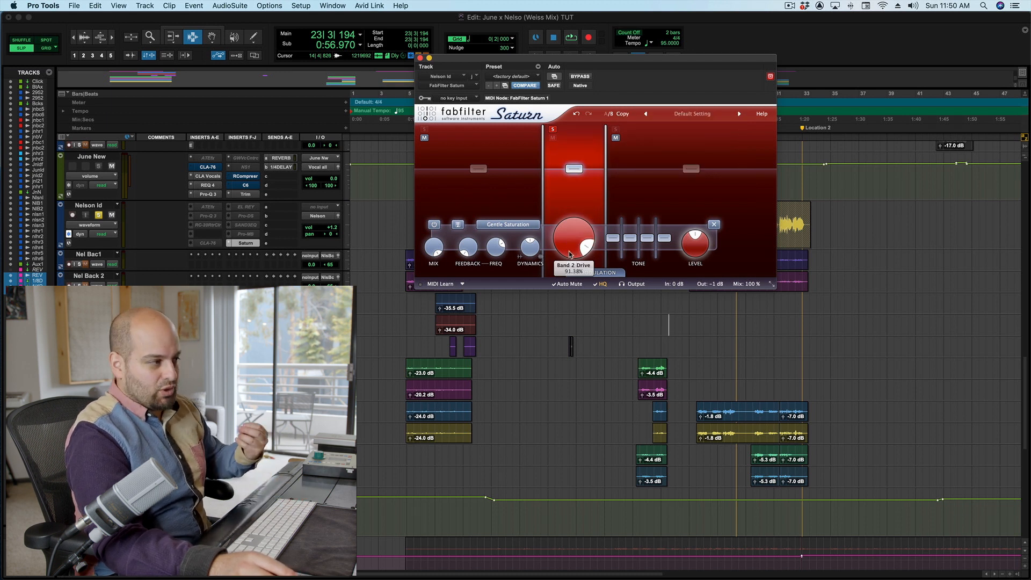
key(space)
drag(570, 254, 567, 270)
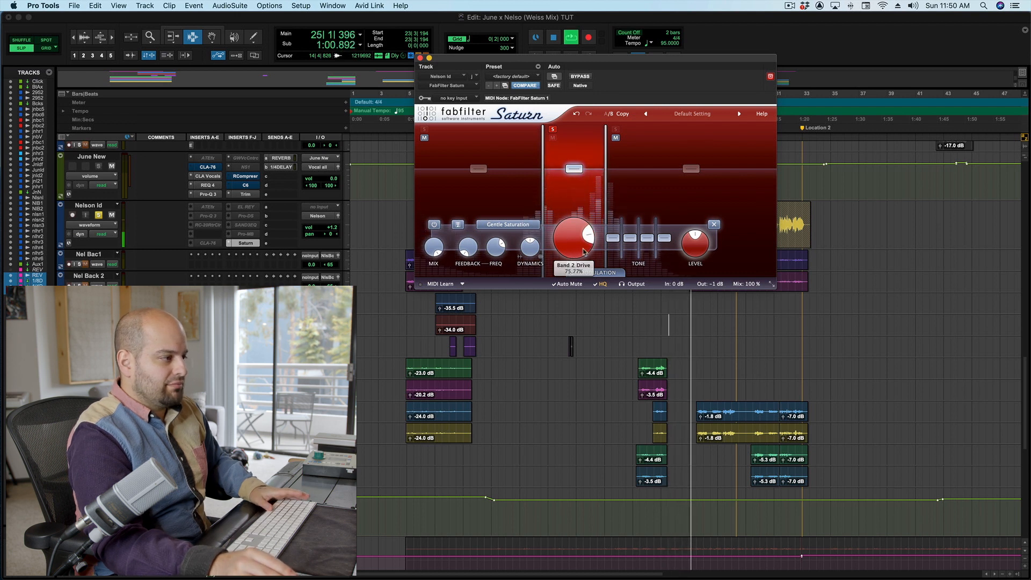
key(space)
mouse_move(581, 248)
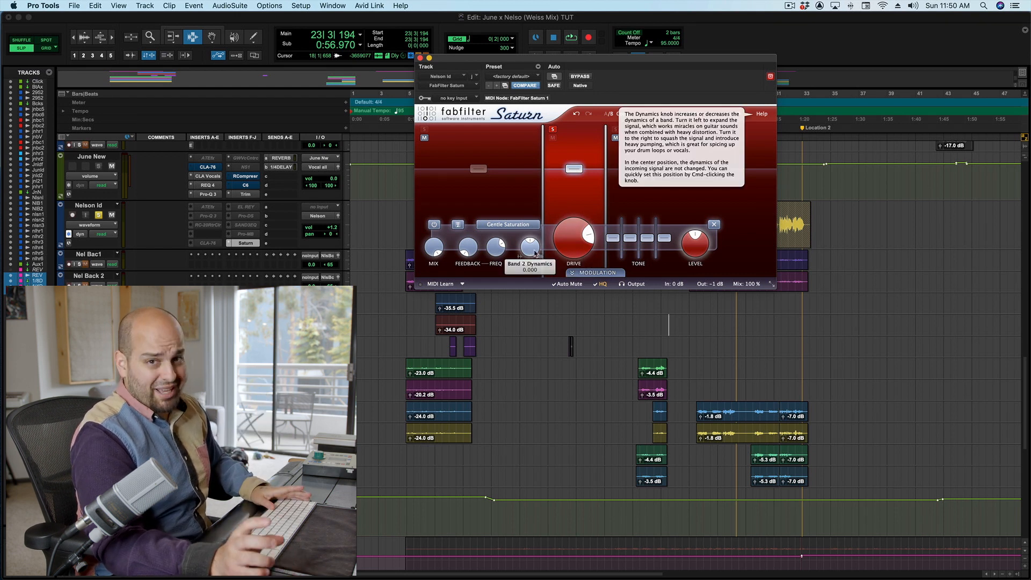
Raise band 2's Dynamics in Saturn and settle it at about 0.365 while playing the vocal.
key(space)
drag(535, 253, 540, 205)
key(space)
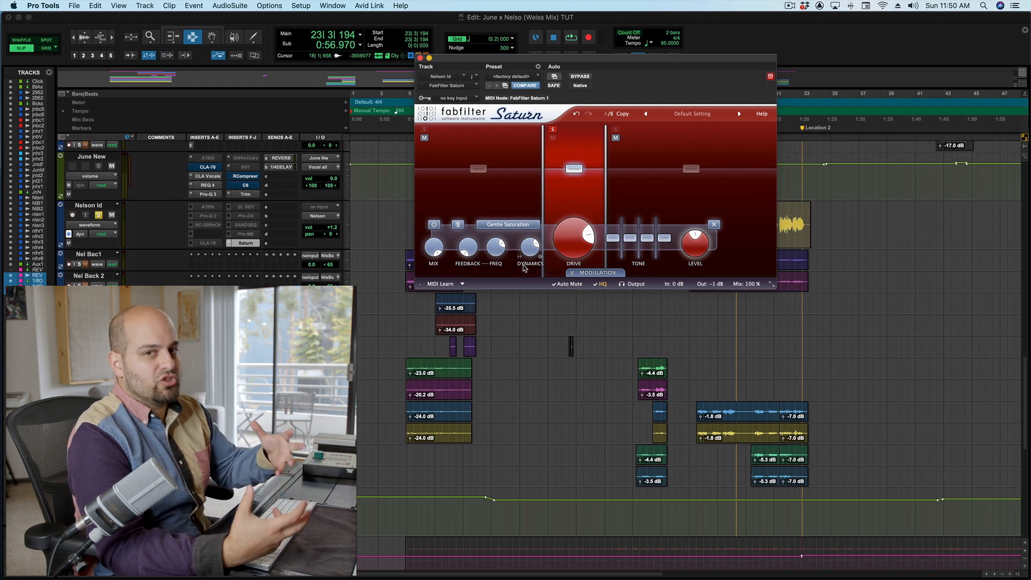
mouse_move(533, 249)
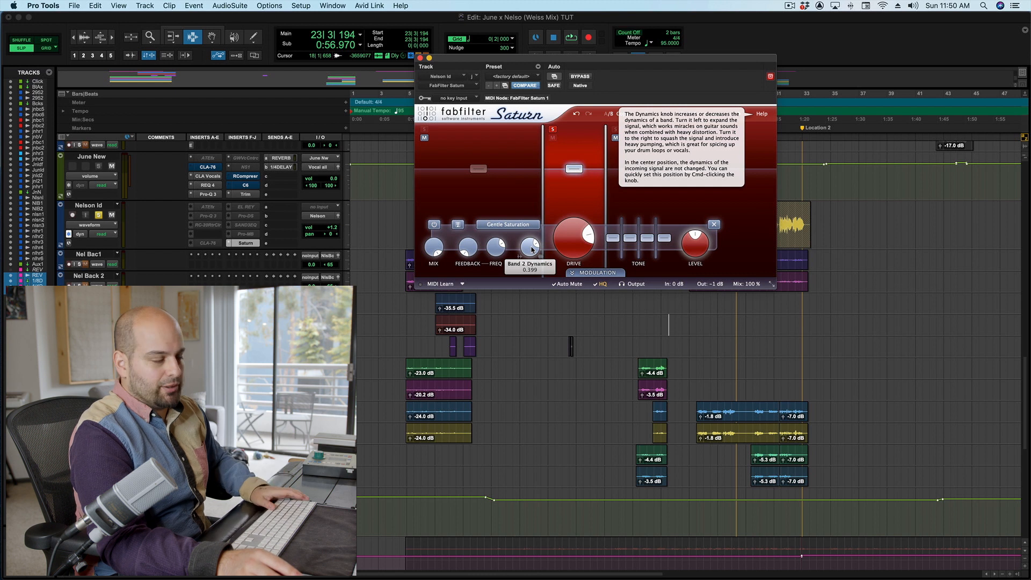
key(space)
drag(532, 249, 528, 231)
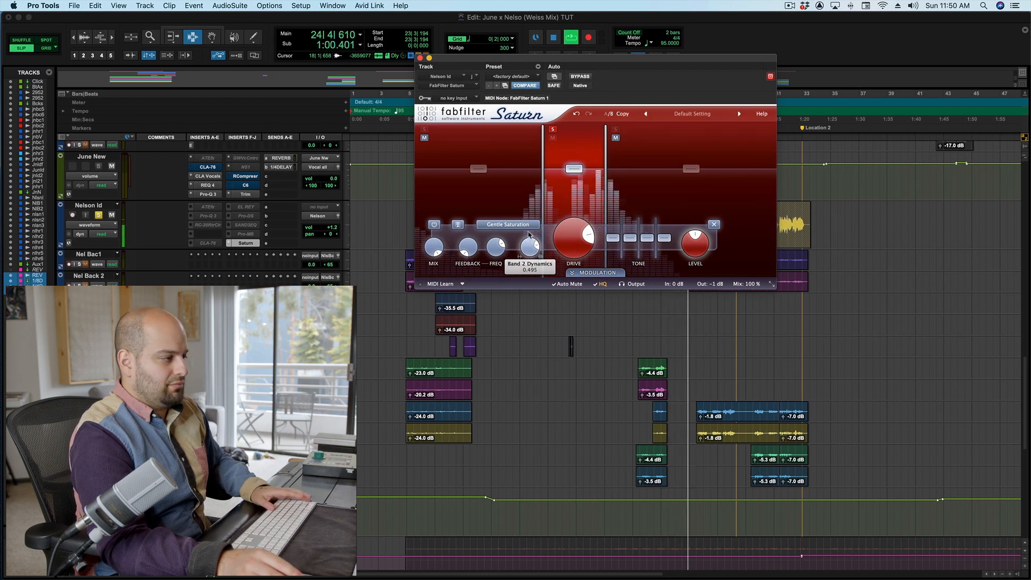
key(space)
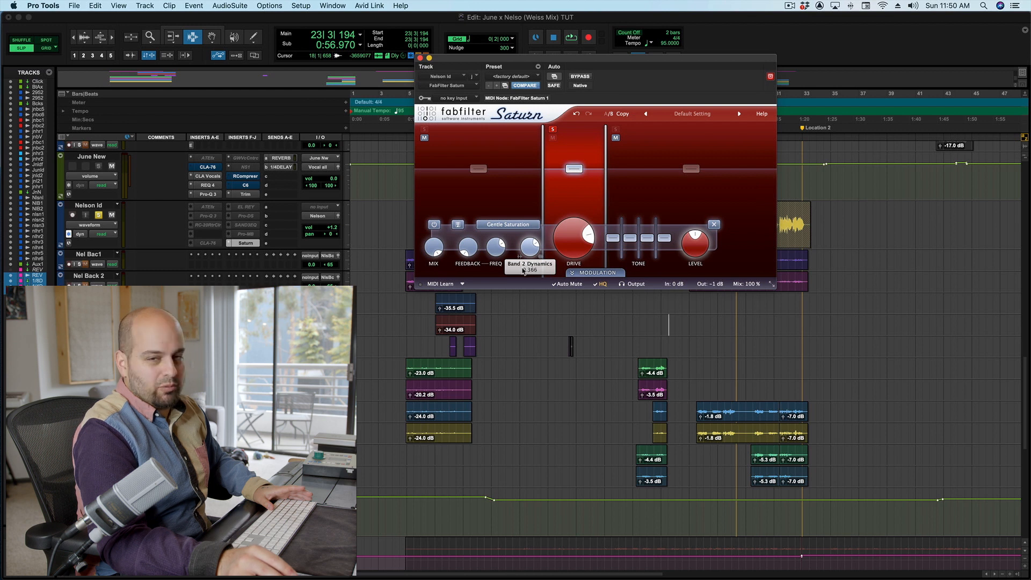
key(space)
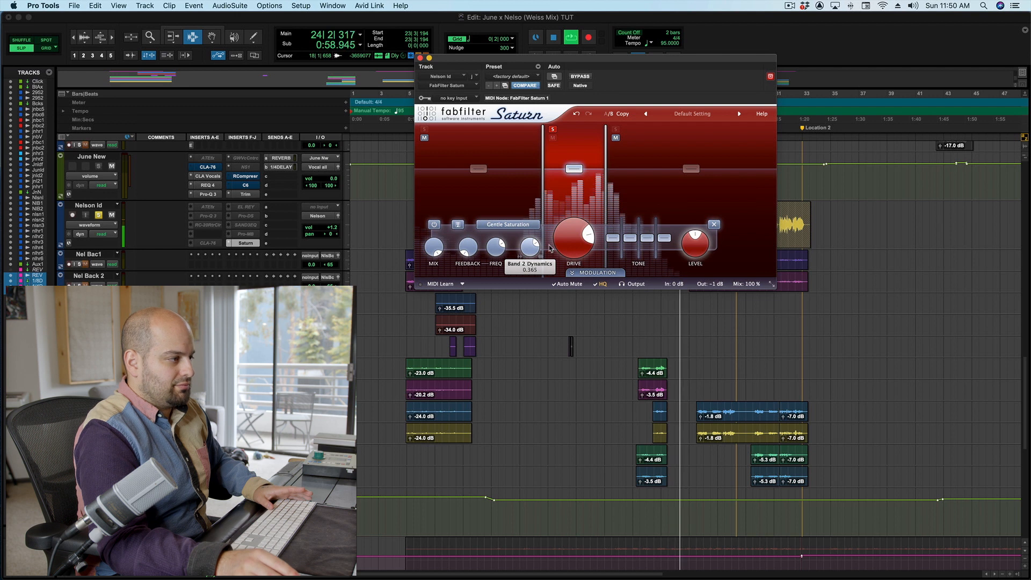
key(space)
Reduce band 2's Drive to 58.09% during vocal playback.
mouse_move(574, 250)
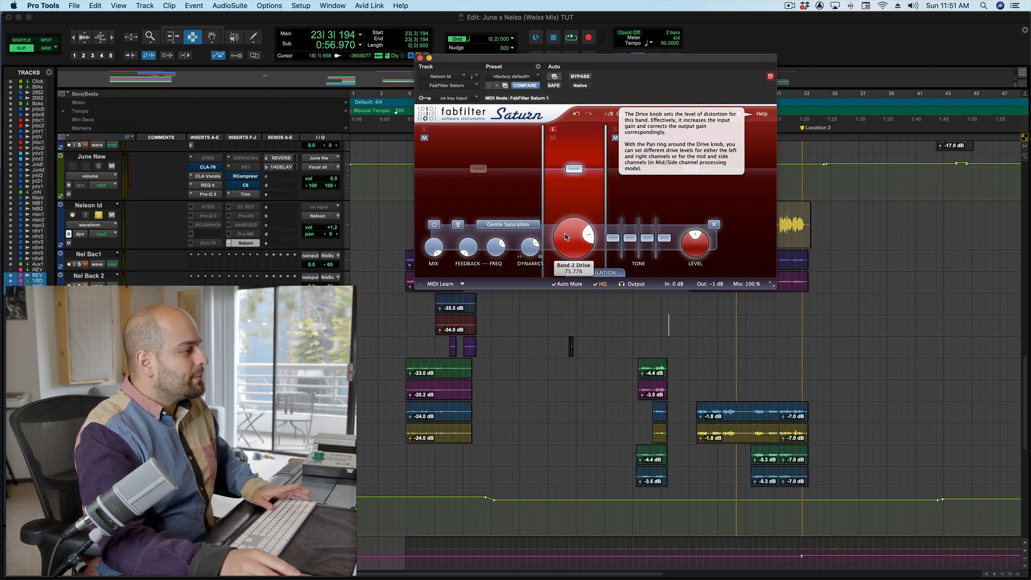
key(space)
drag(565, 237, 560, 287)
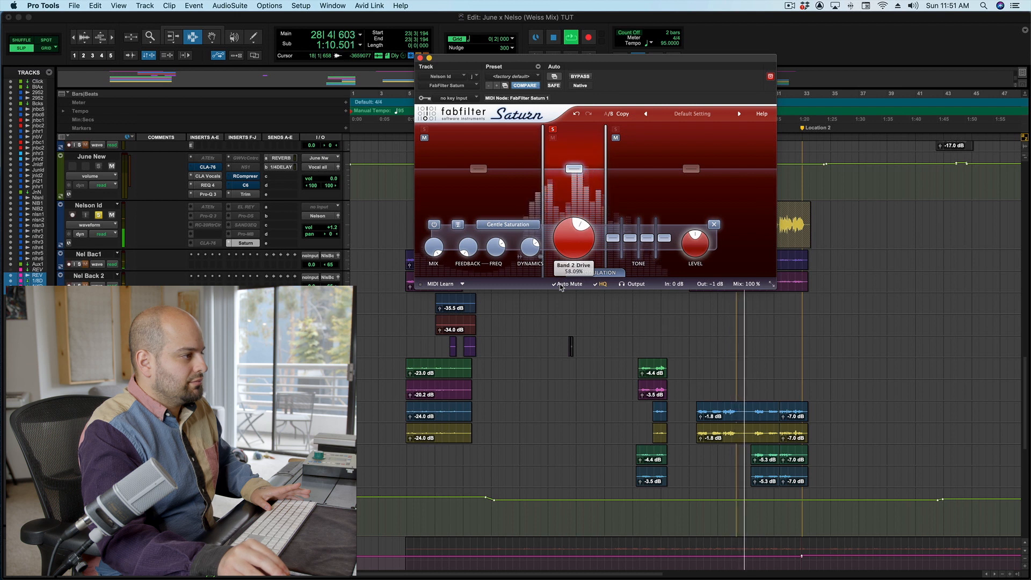
key(space)
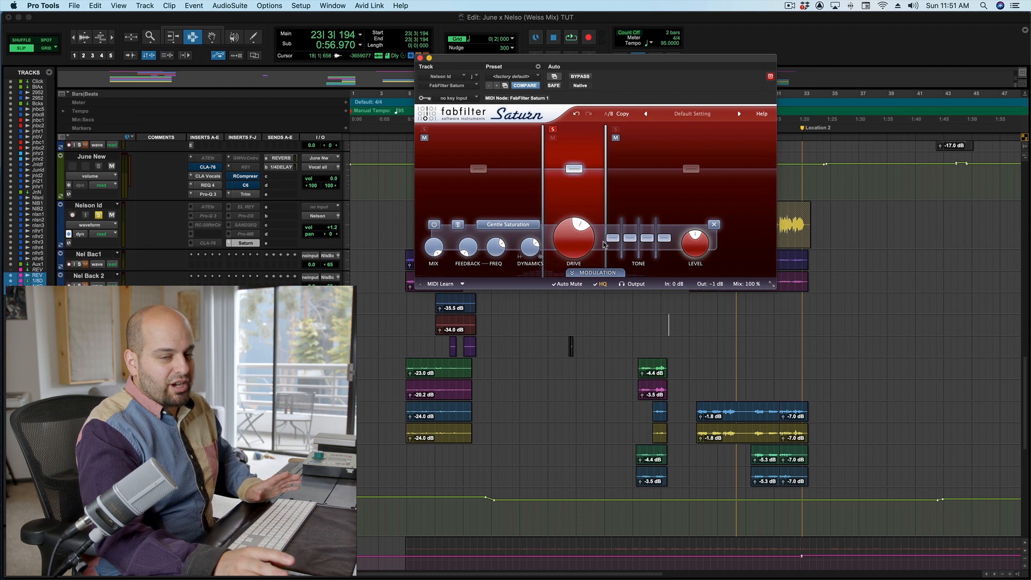
Audition band 2 with Drive lowered to 33.30%, and bring the Drive back up to 58.09%.
drag(570, 247, 570, 261)
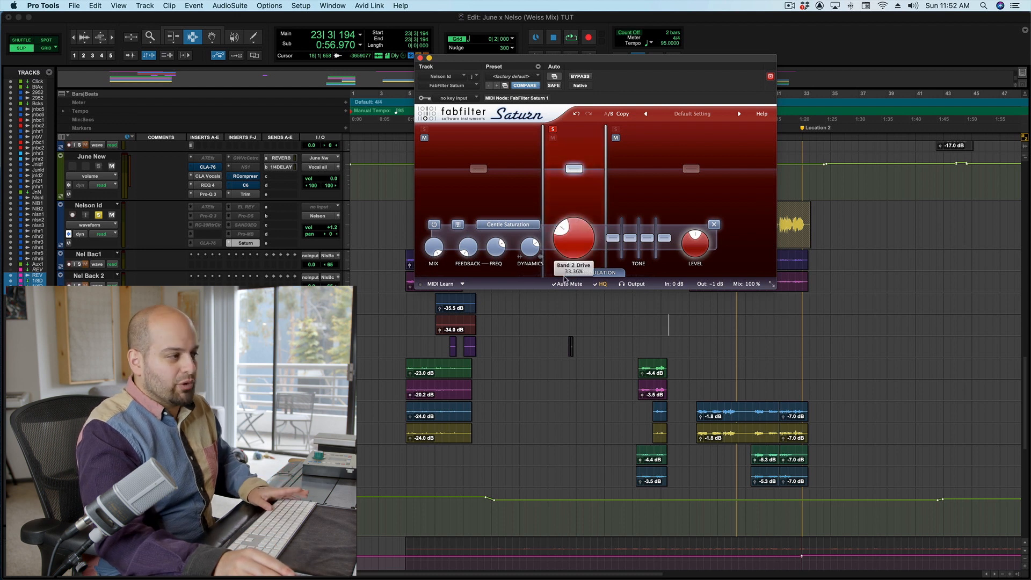
key(space)
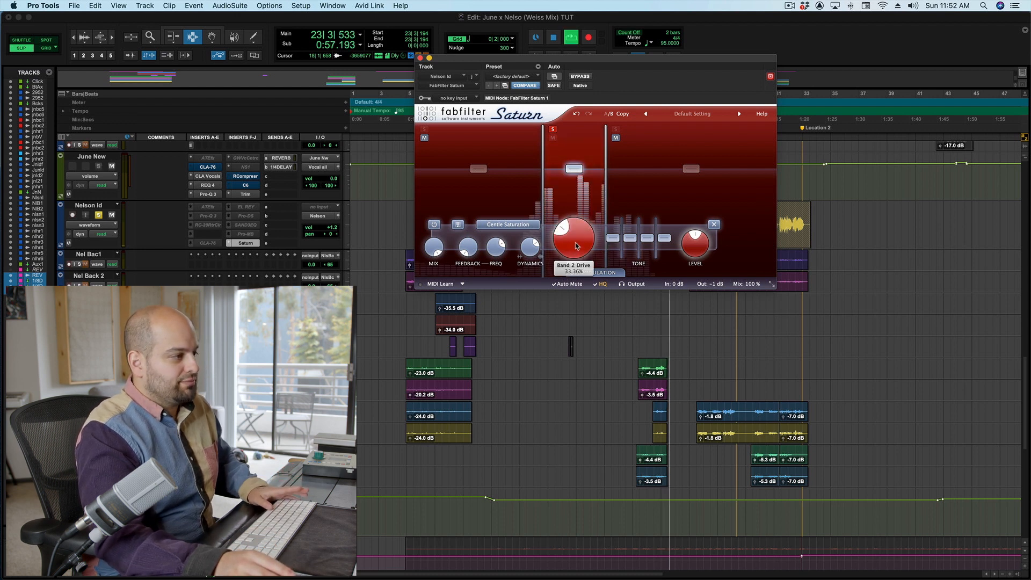
drag(576, 246, 592, 220)
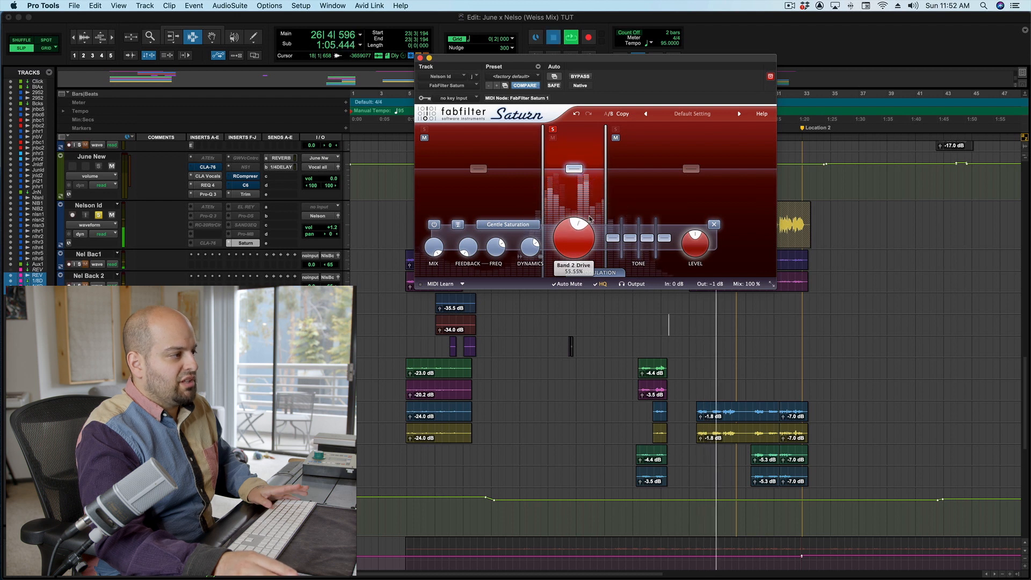
key(space)
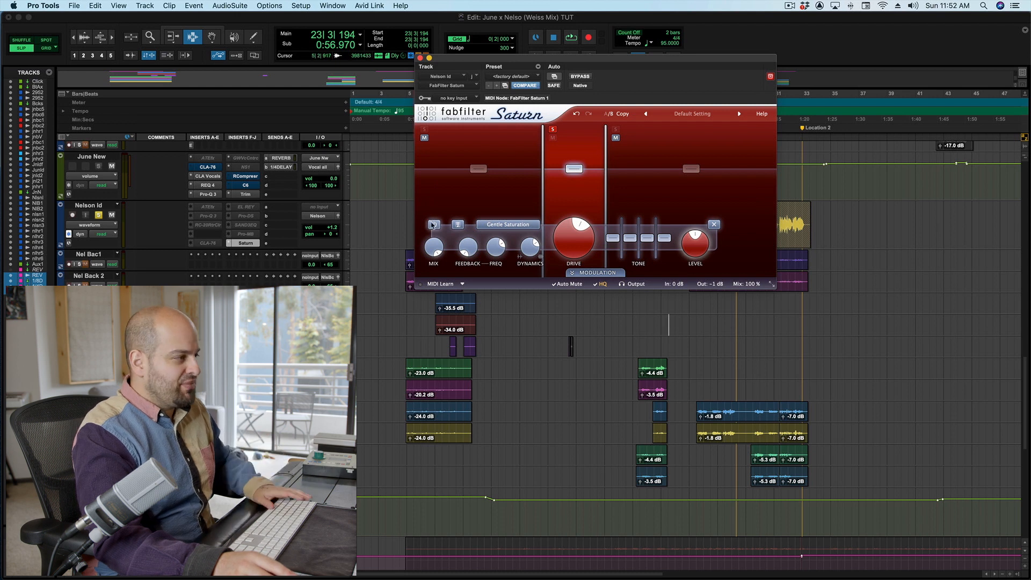
Compare the soloed band 2 with its saturation disabled and re-enabled during playback.
click(433, 225)
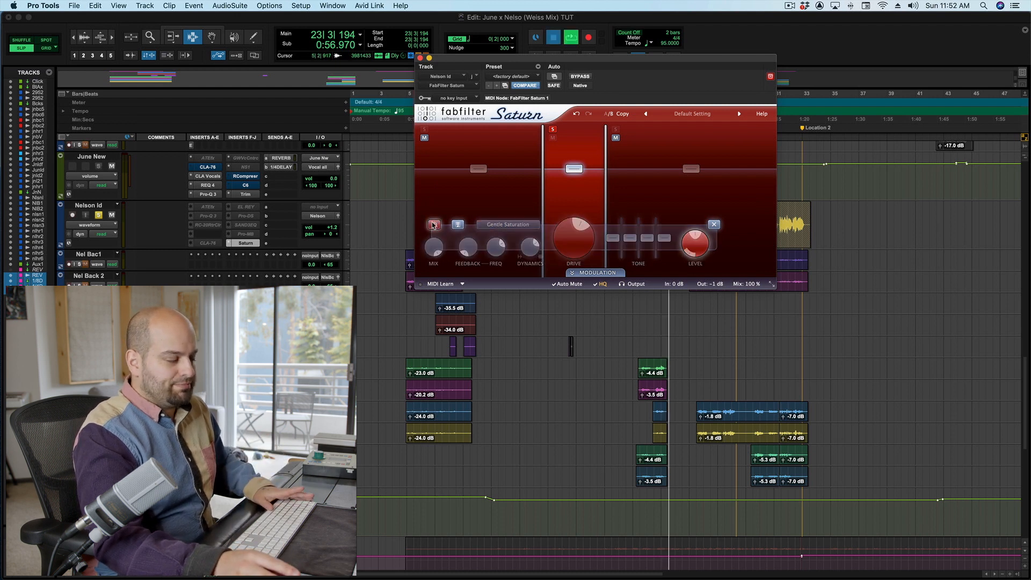
key(space)
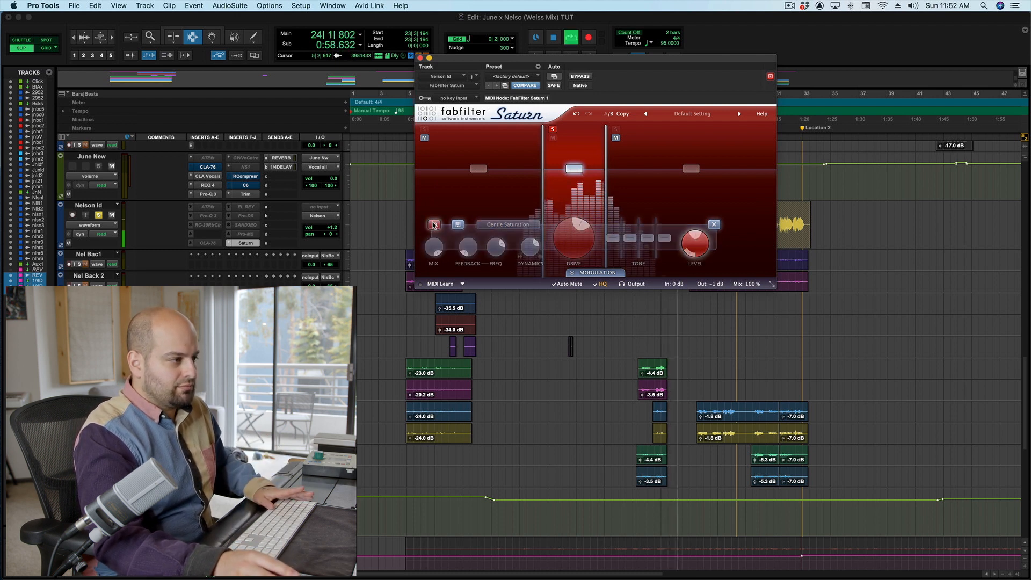
click(433, 225)
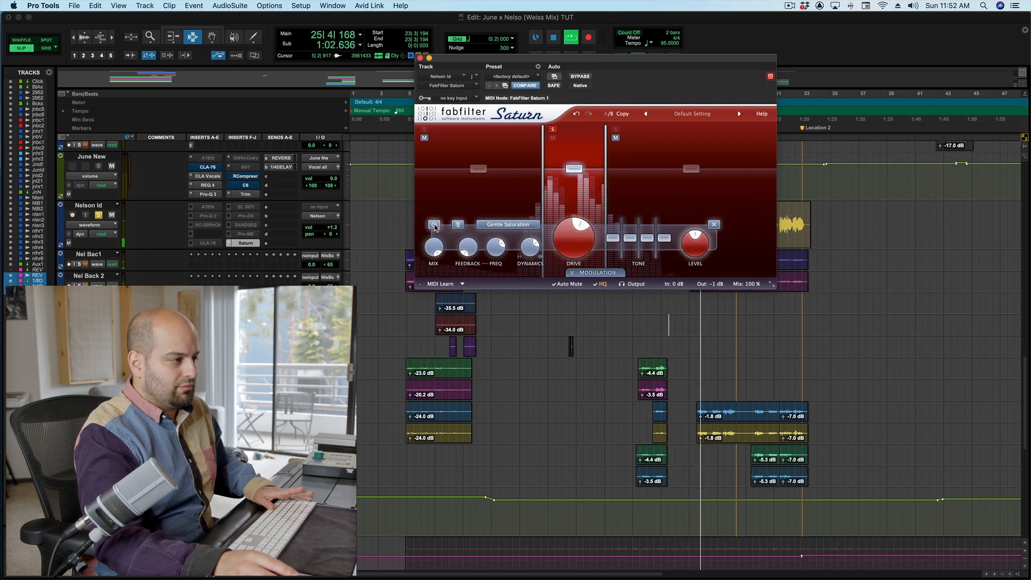
key(space)
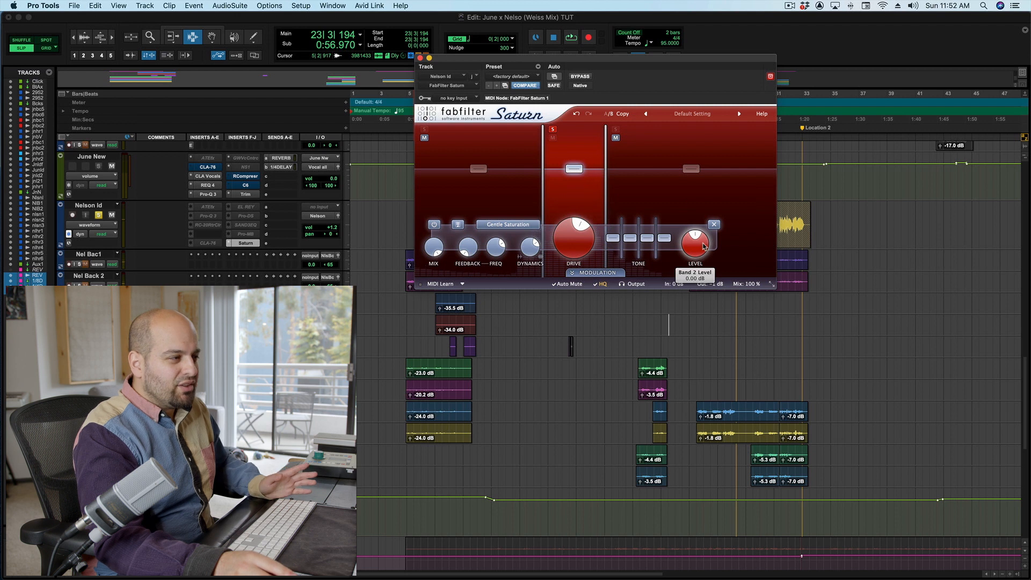
Lower band 2's level to -1.75 dB and unsolo the band while the vocal plays.
drag(703, 247, 703, 250)
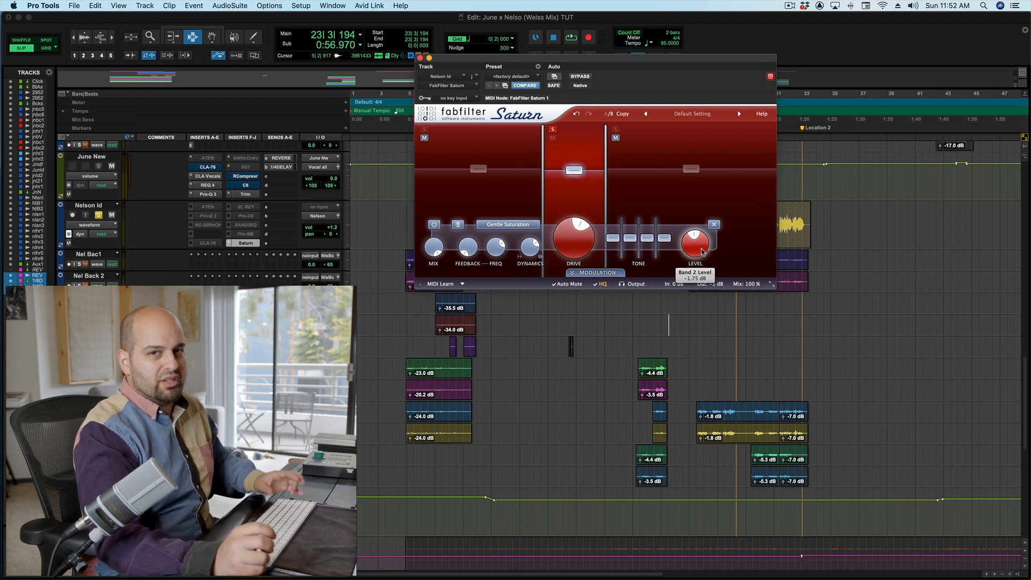
key(space)
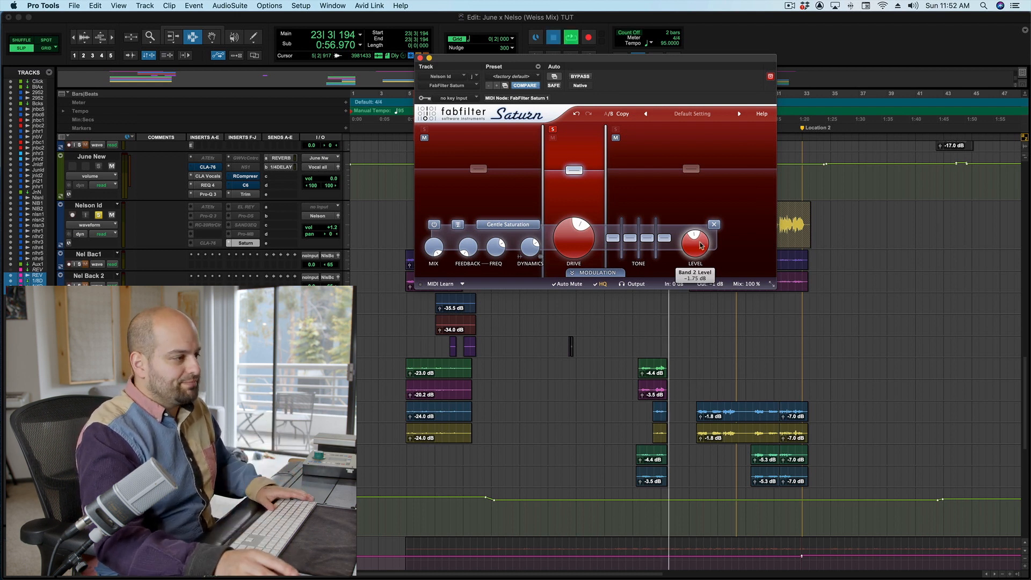
click(552, 129)
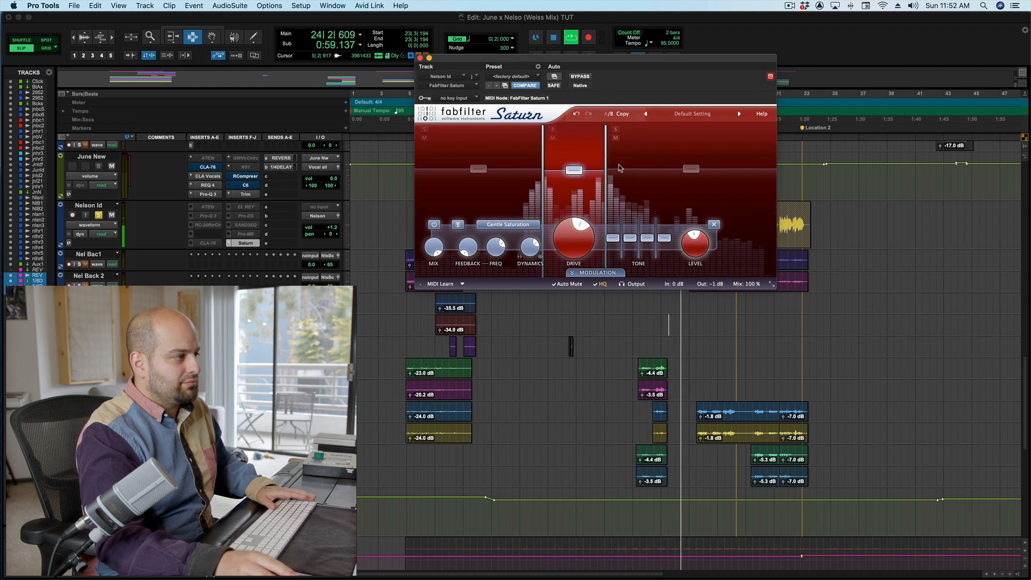
Compare the full-range vocal with Saturn bypassed and active during playback.
click(578, 78)
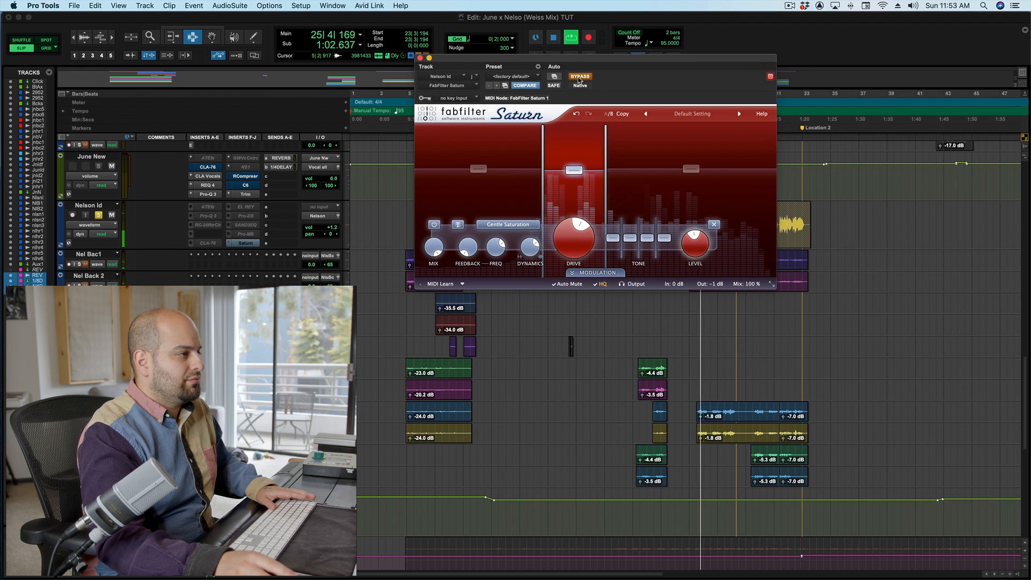
click(579, 76)
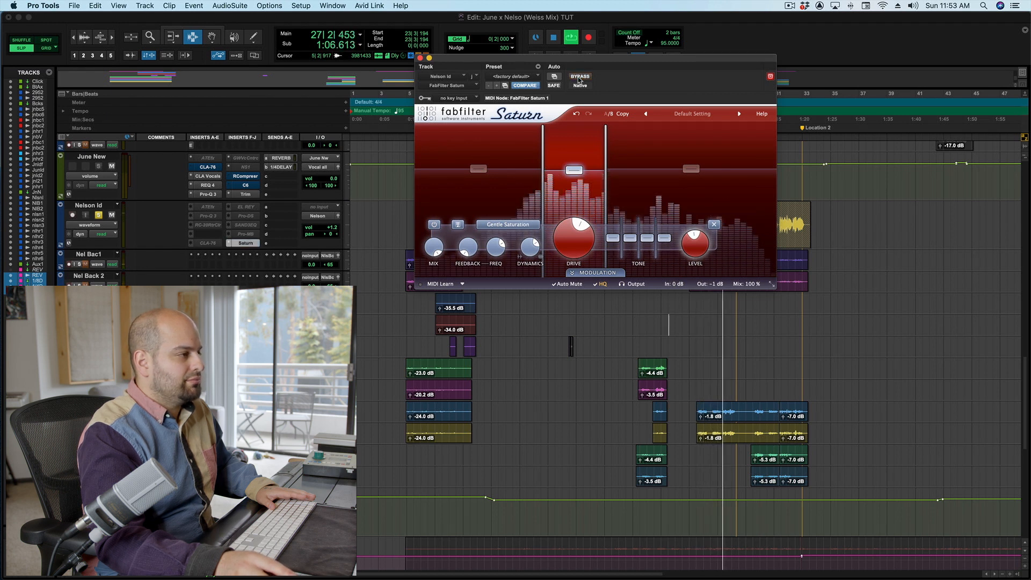
key(space)
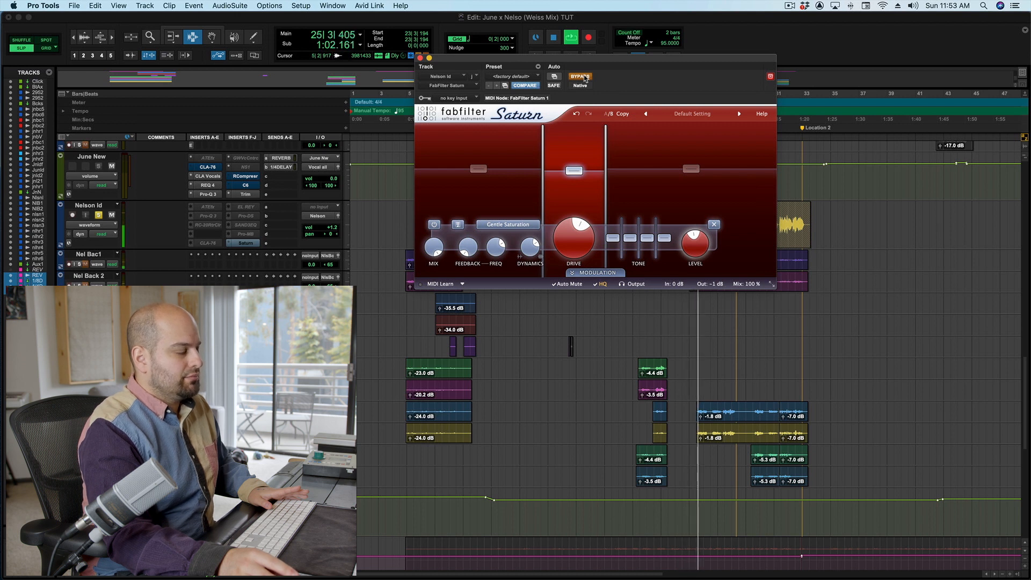
click(583, 78)
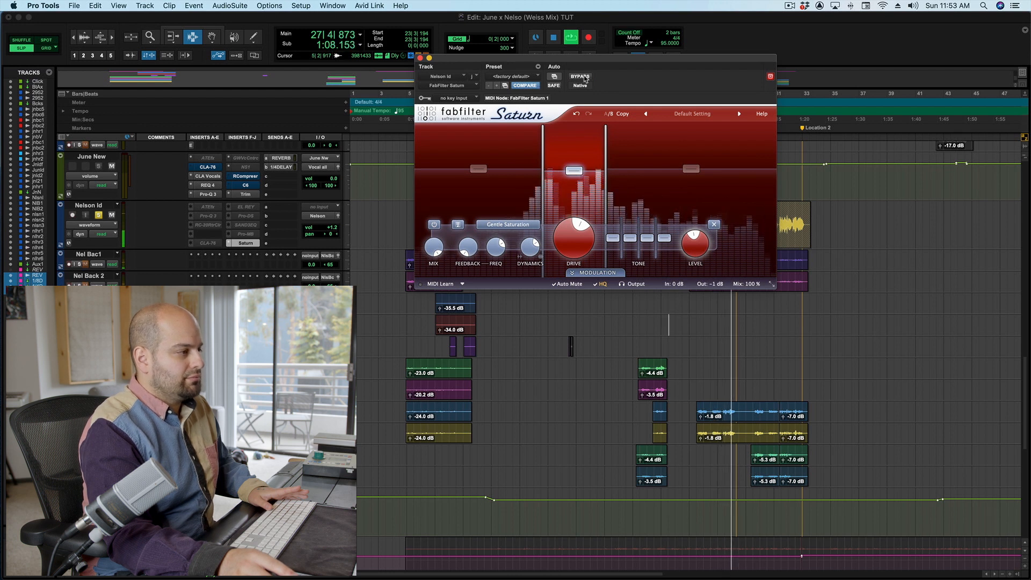
key(space)
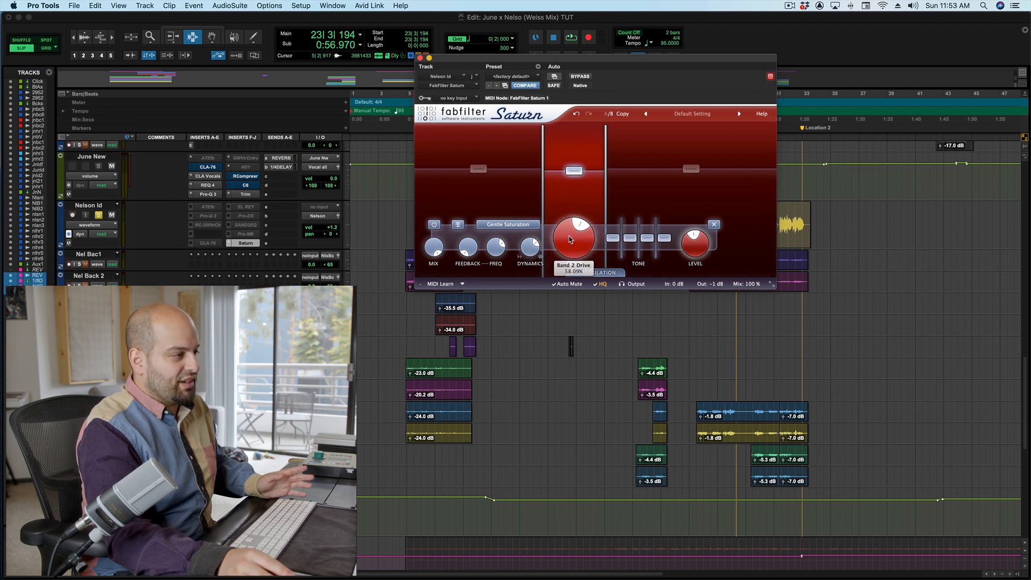
Check Saturn bypassed against active on the soloed vocal once more, and unsolo the lead vocal track.
key(space)
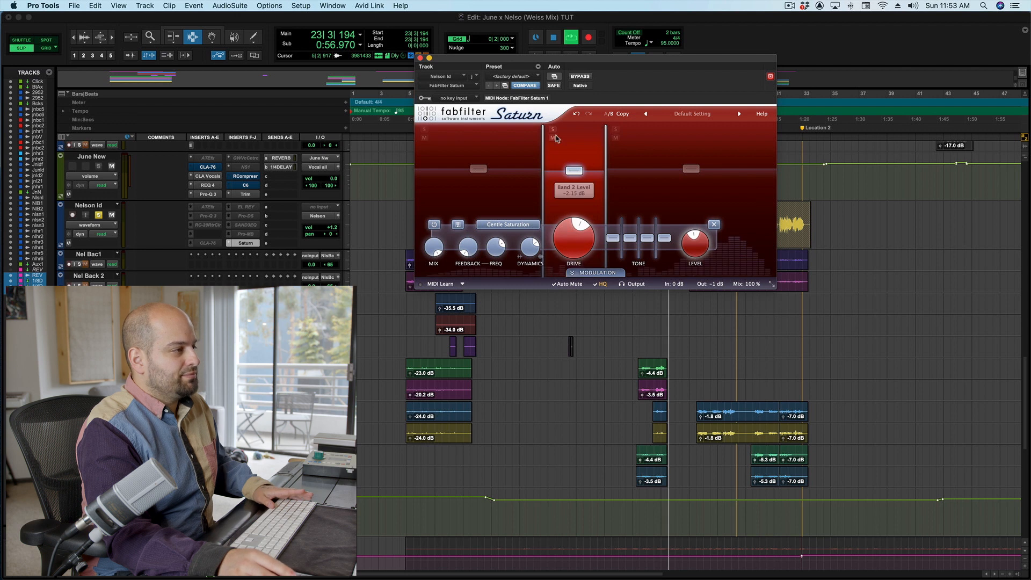
click(571, 76)
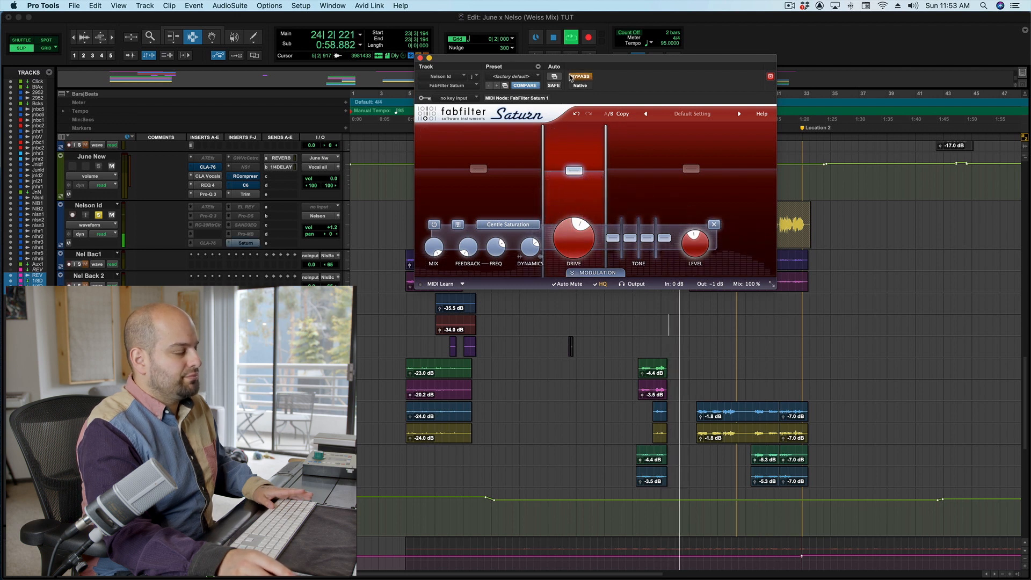
click(571, 77)
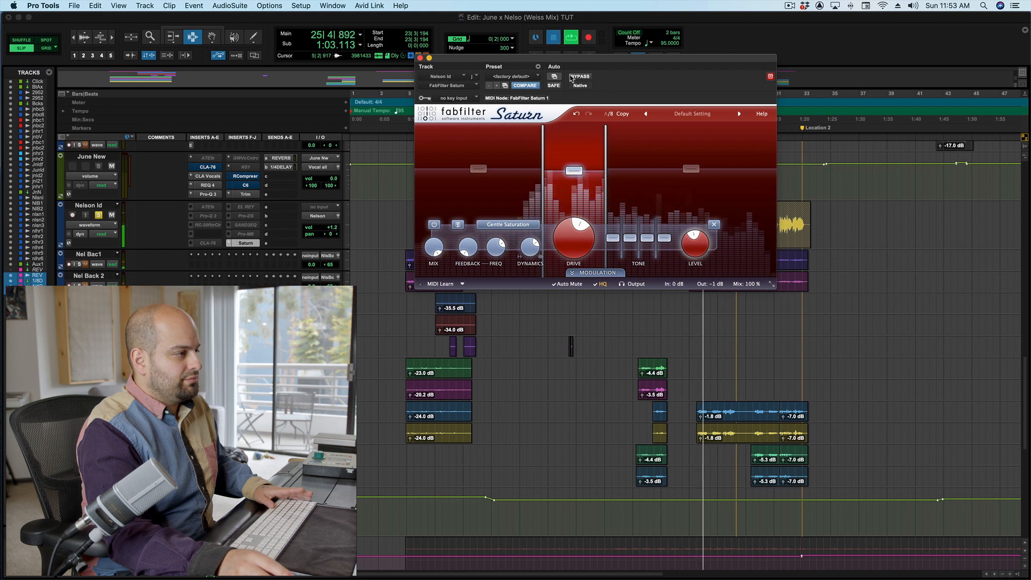
key(space)
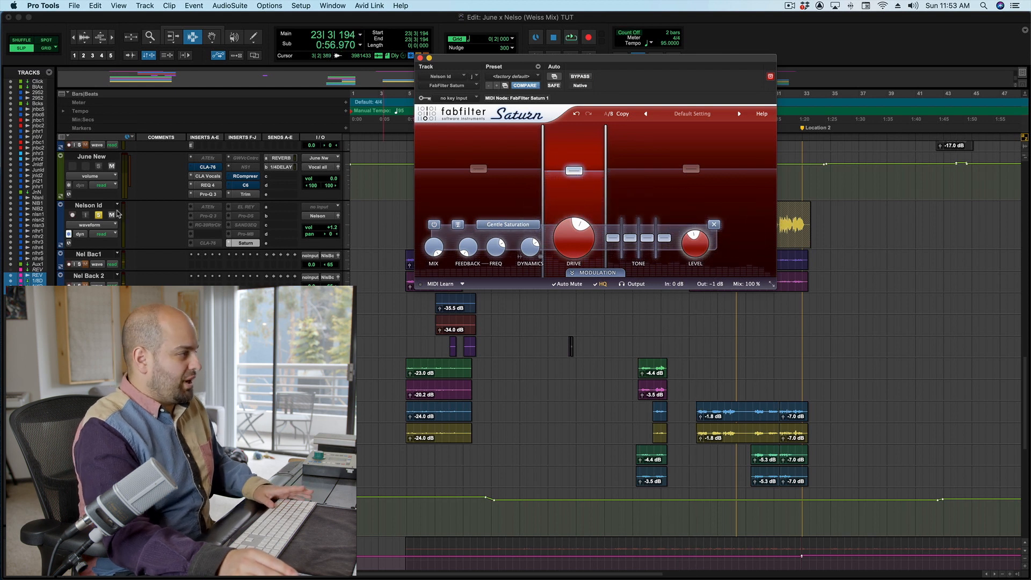
click(99, 215)
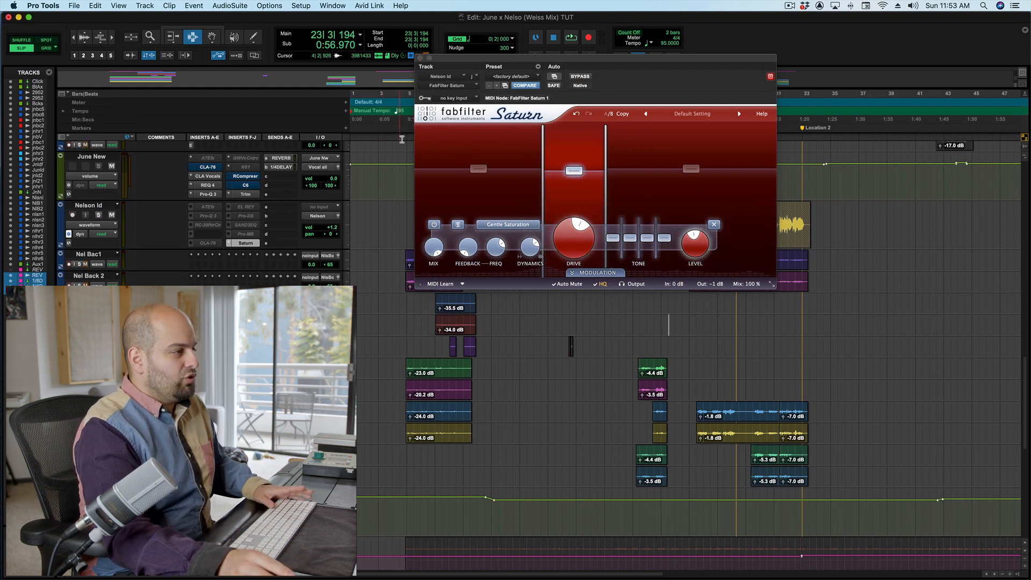
Compare Saturn bypassed and active on the lead vocal within the mix during playback, and close the plug-in window.
click(581, 76)
key(space)
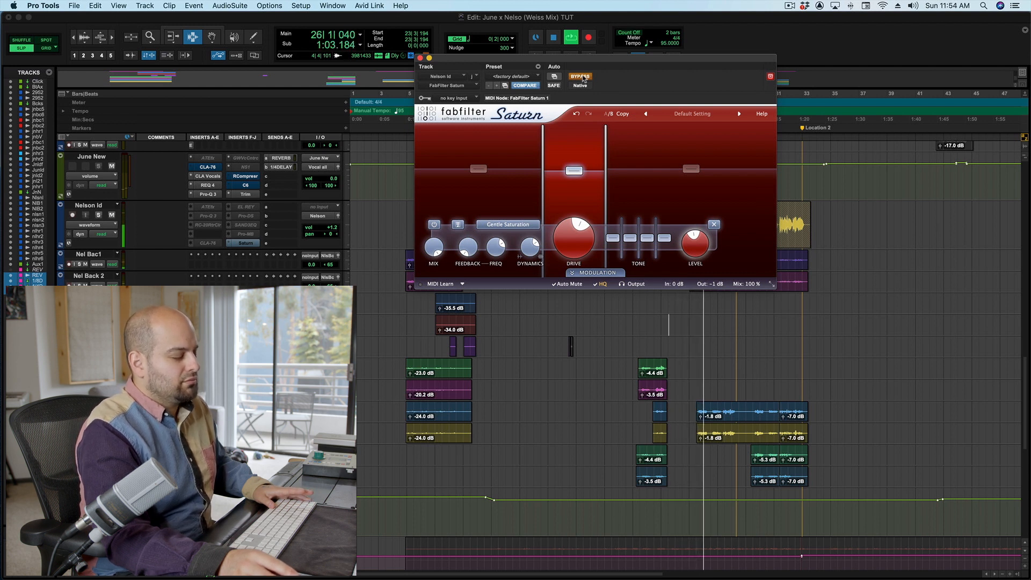
click(581, 77)
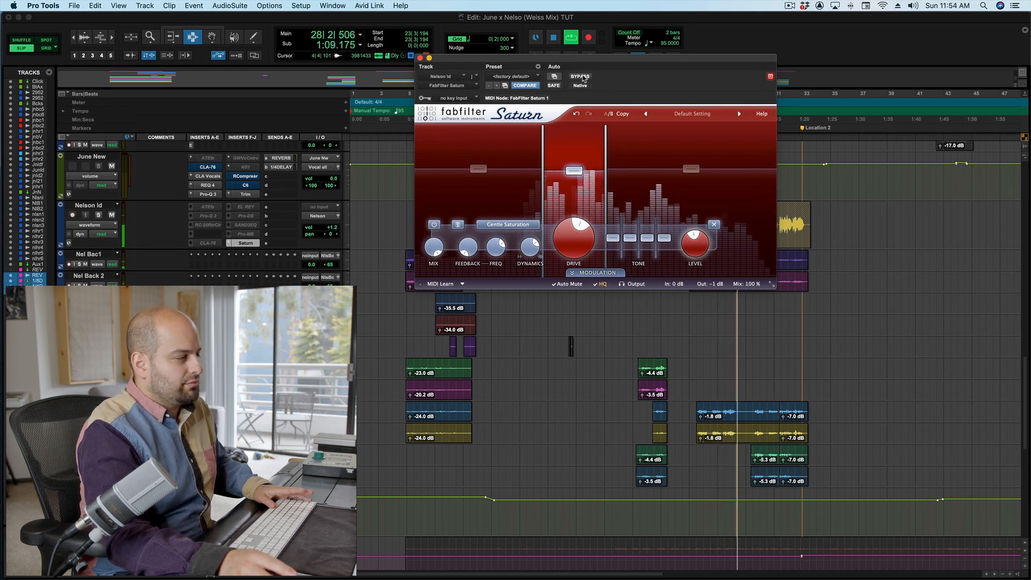
click(582, 76)
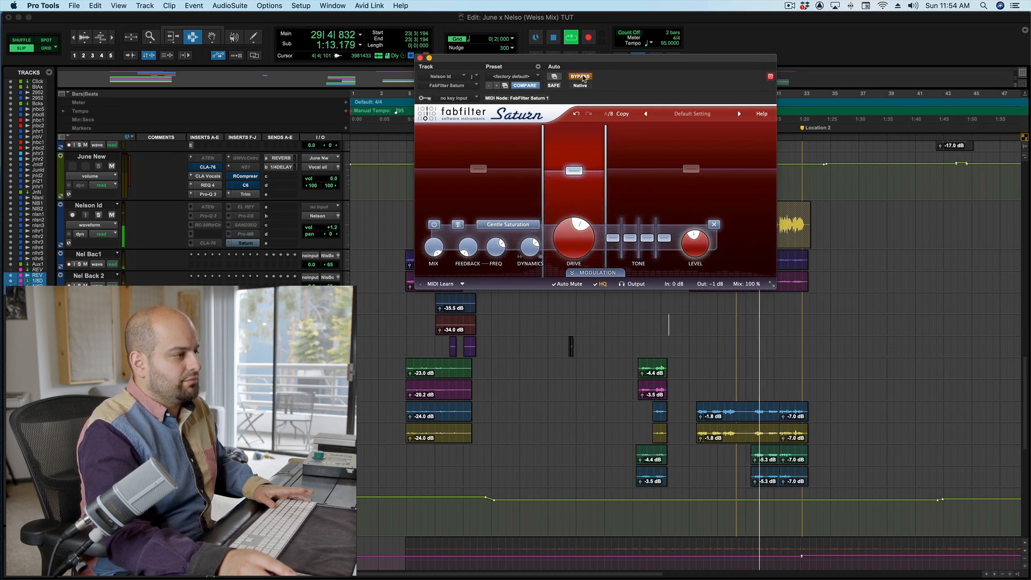
click(583, 77)
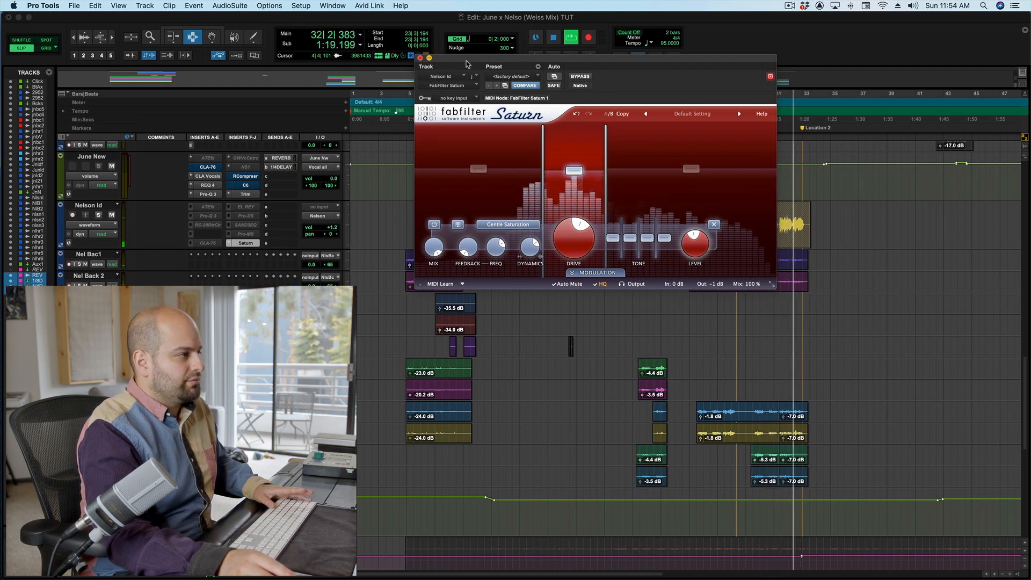
key(space)
click(421, 58)
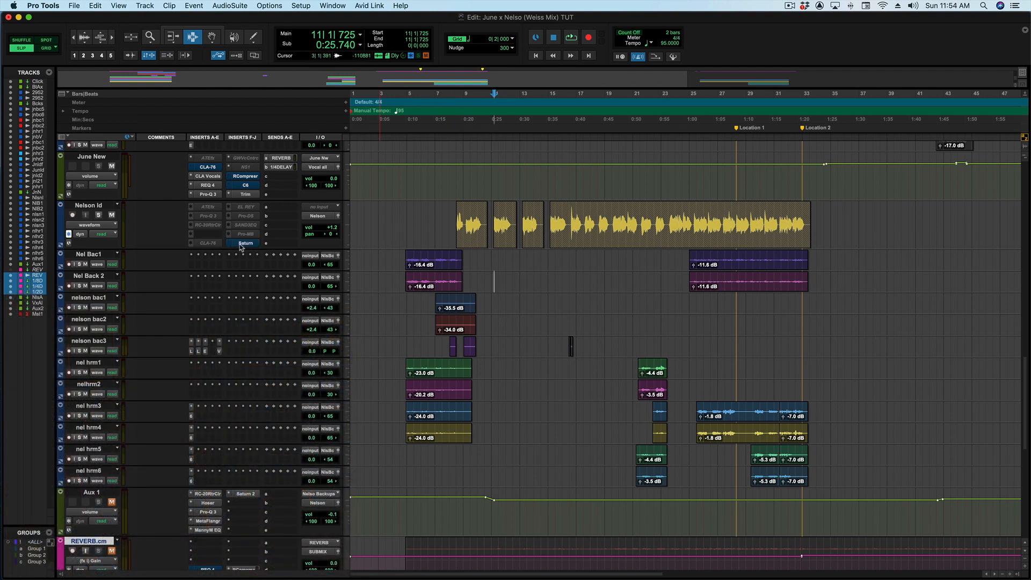
Replay the short lead vocal phrase from bar 11 repeatedly, comparing it with the Saturn insert bypassed and active.
key(space)
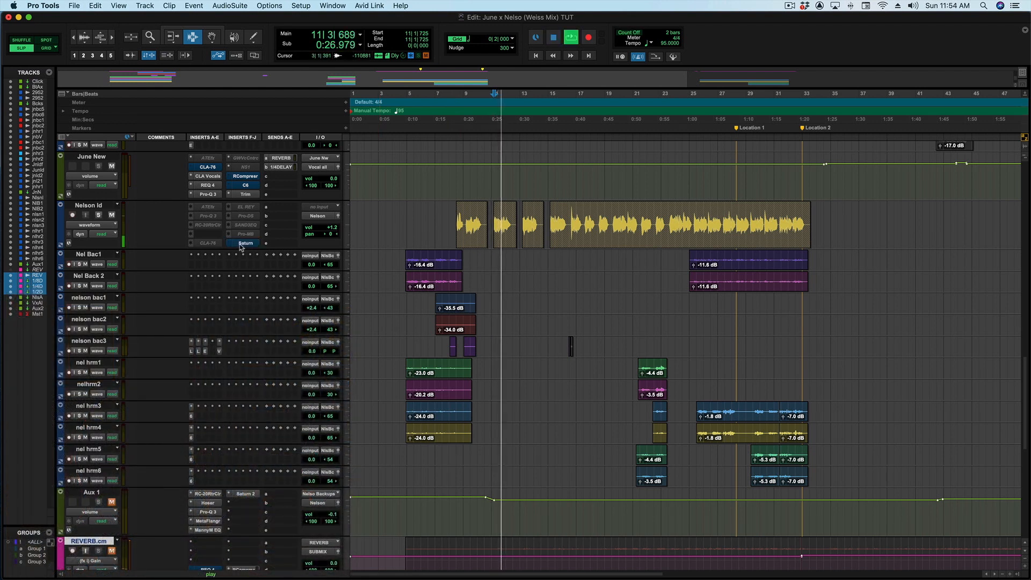
key(space)
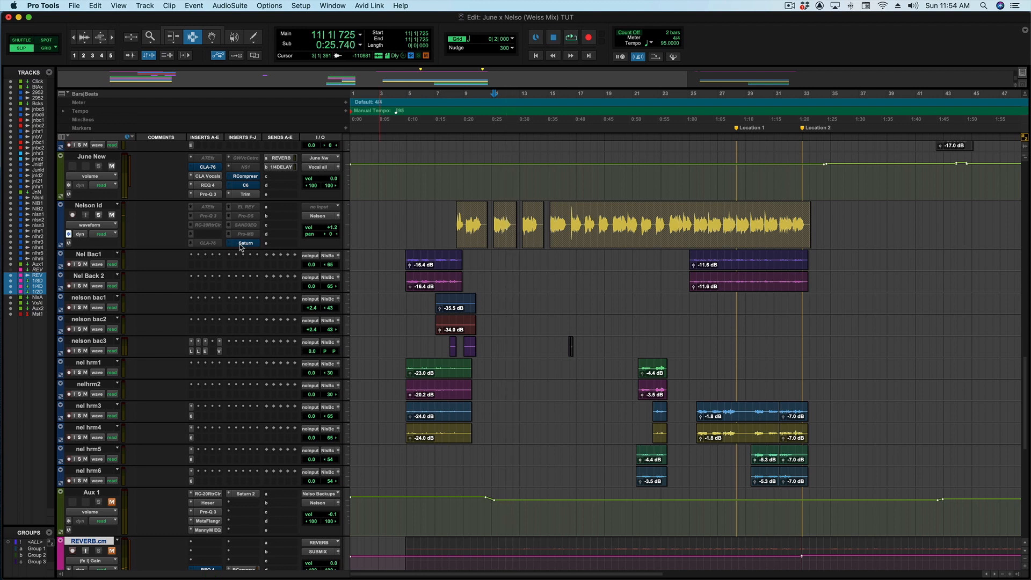
key(space)
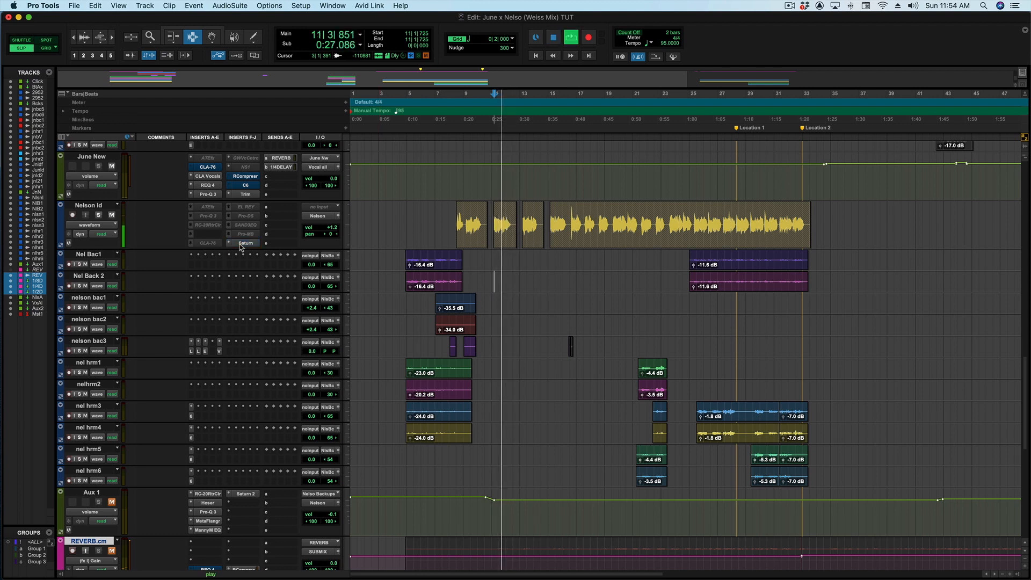
key(space)
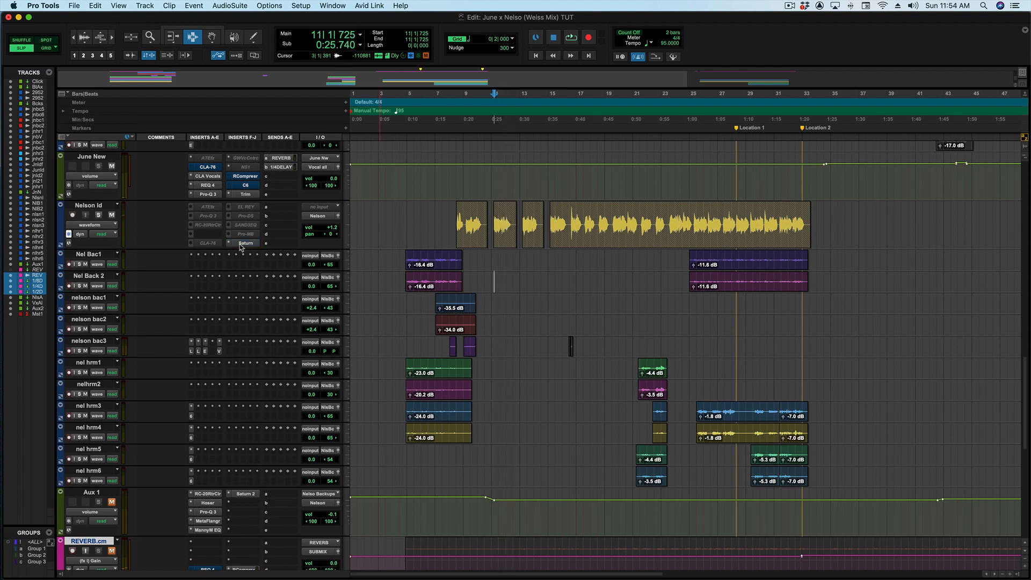
key(space)
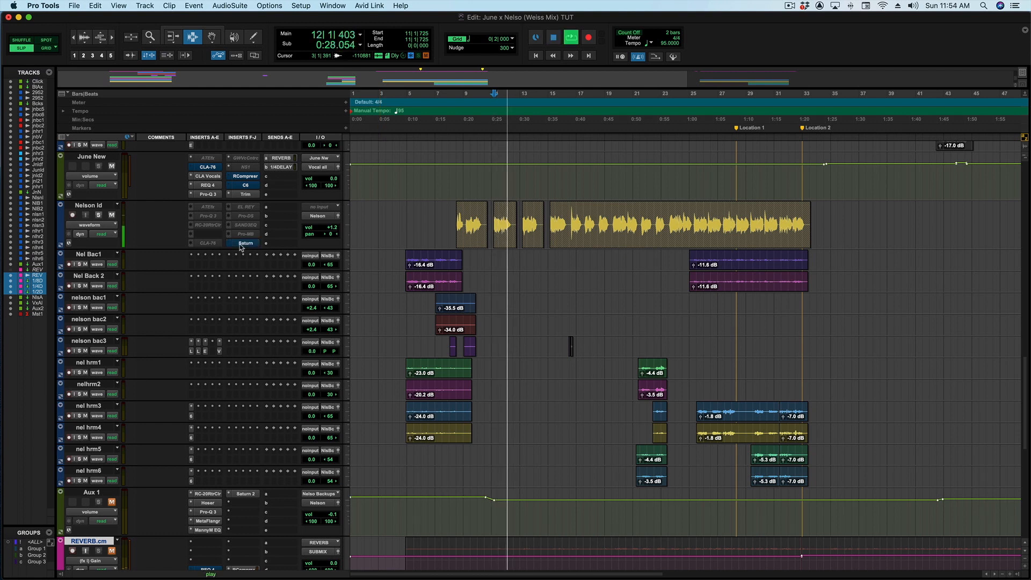
key(space)
key(space)
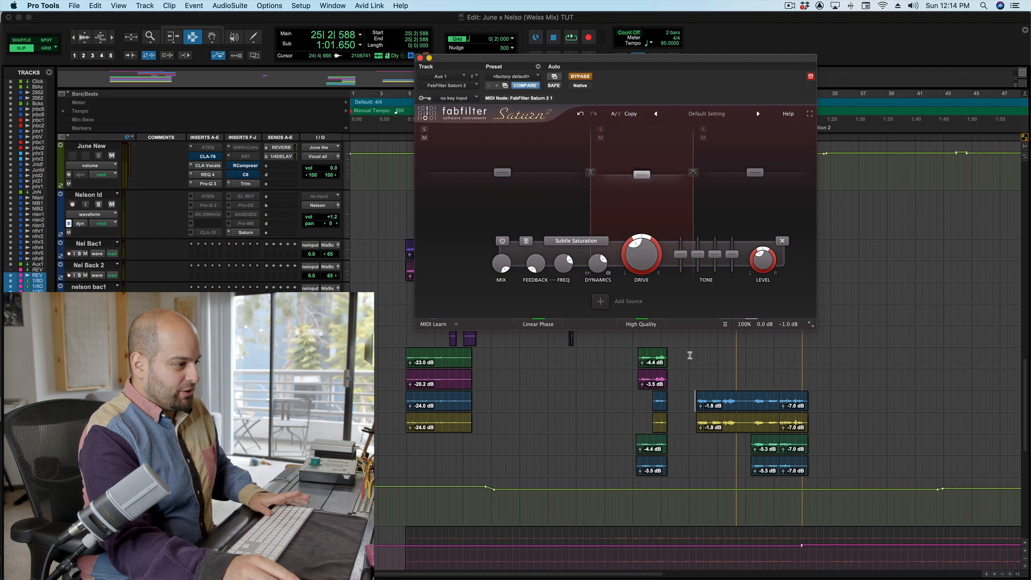
Play the passage from bar 25 with Saturn 2 on the Aux 1 track bypassed, and replay it with the effect active.
key(space)
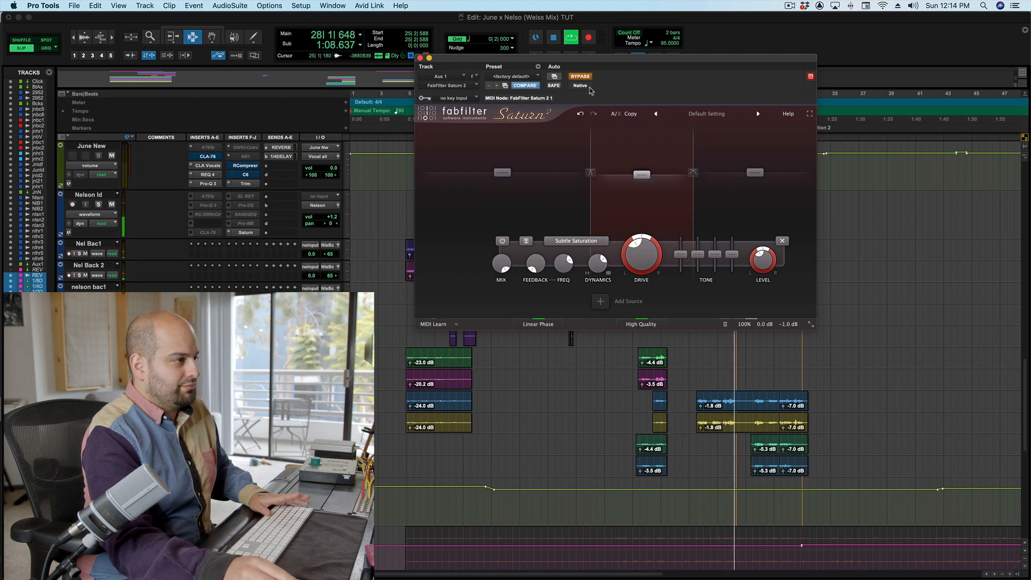
key(space)
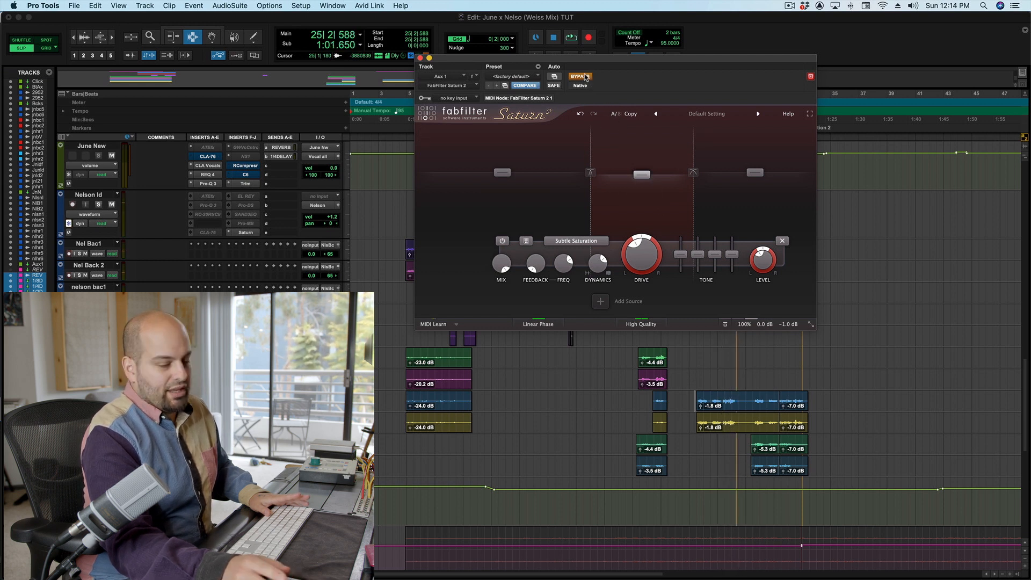
key(space)
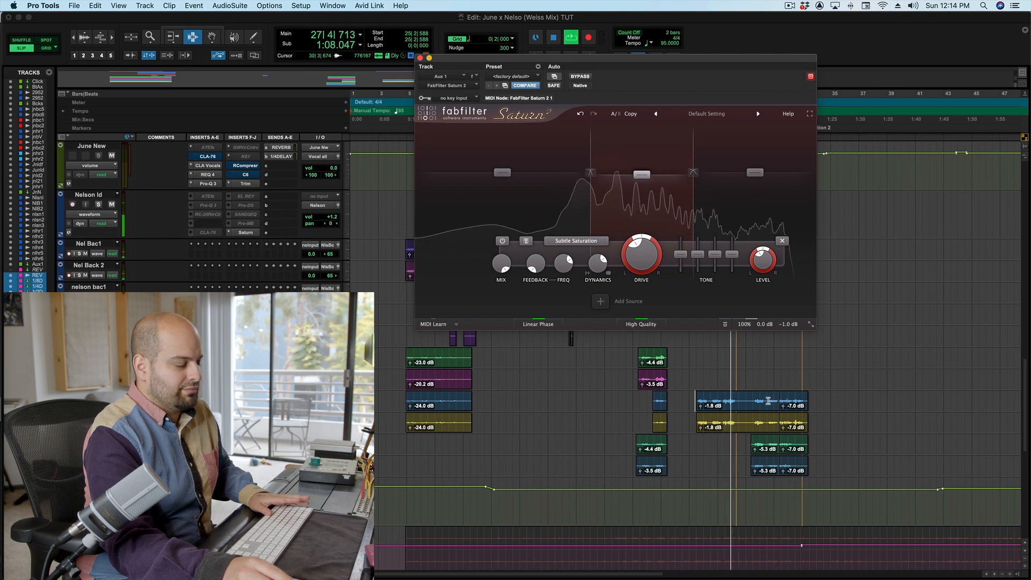
Move the playback start to bar 29 and compare that passage with Saturn 2 on Aux 1 bypassed and active.
click(751, 402)
key(space)
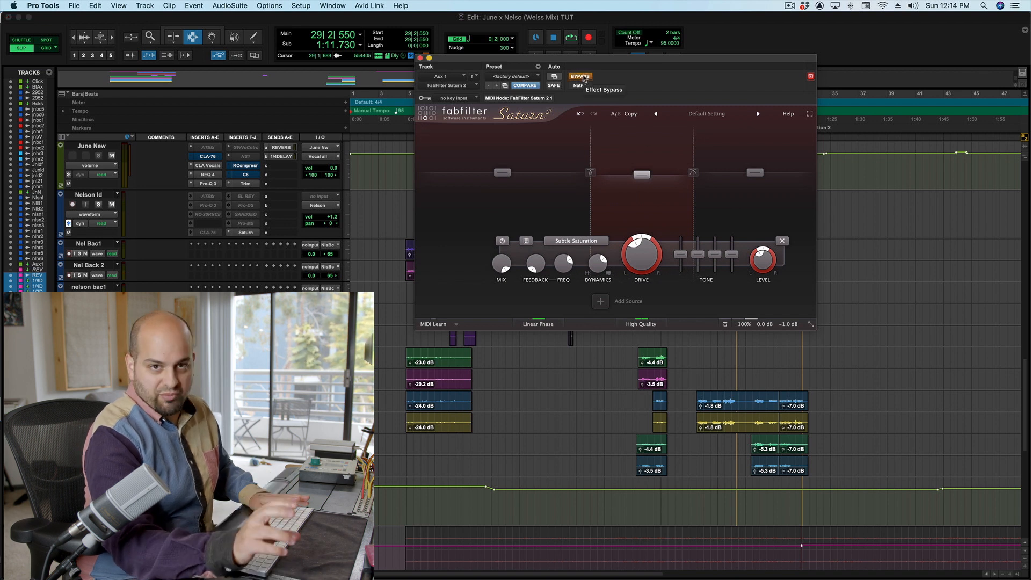
key(space)
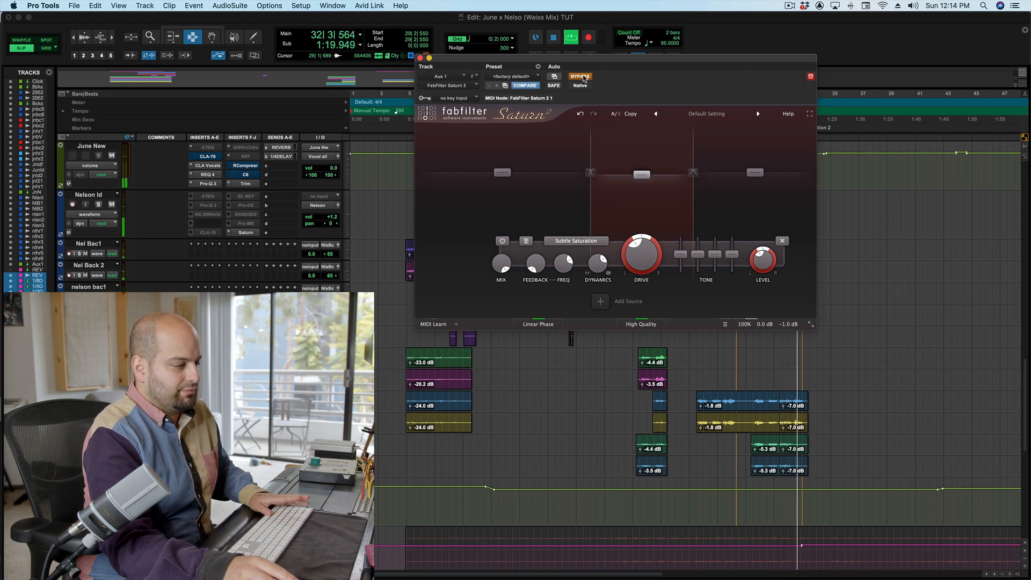
click(582, 76)
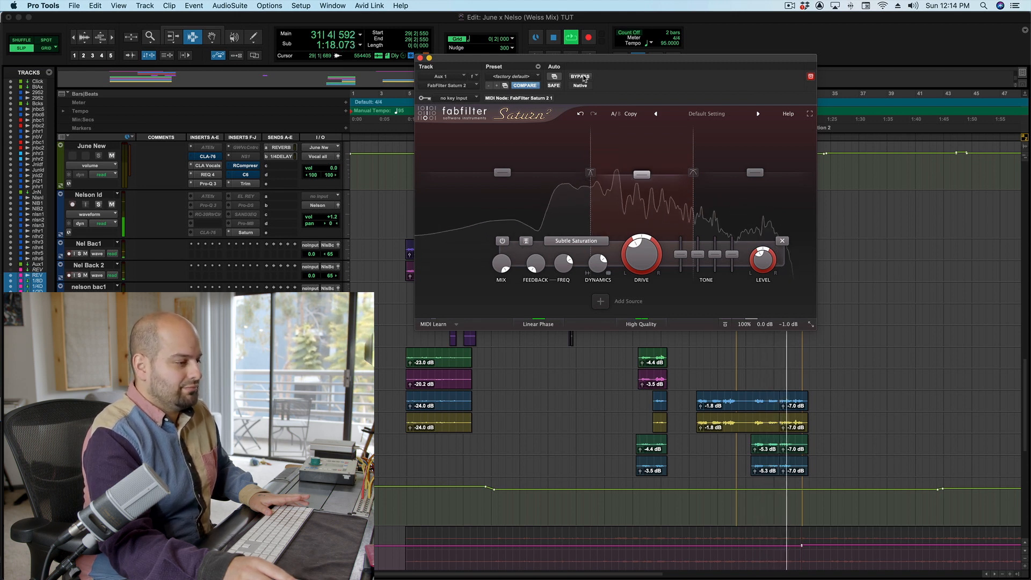
key(space)
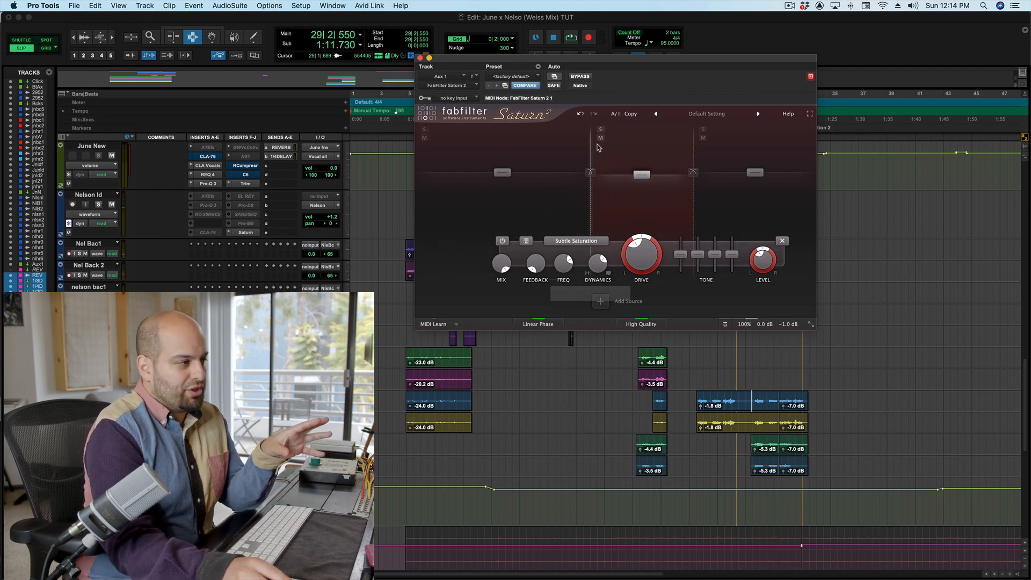
Examine the crossover frequency and slope settings at the edges of Saturn 2's middle band.
mouse_move(594, 157)
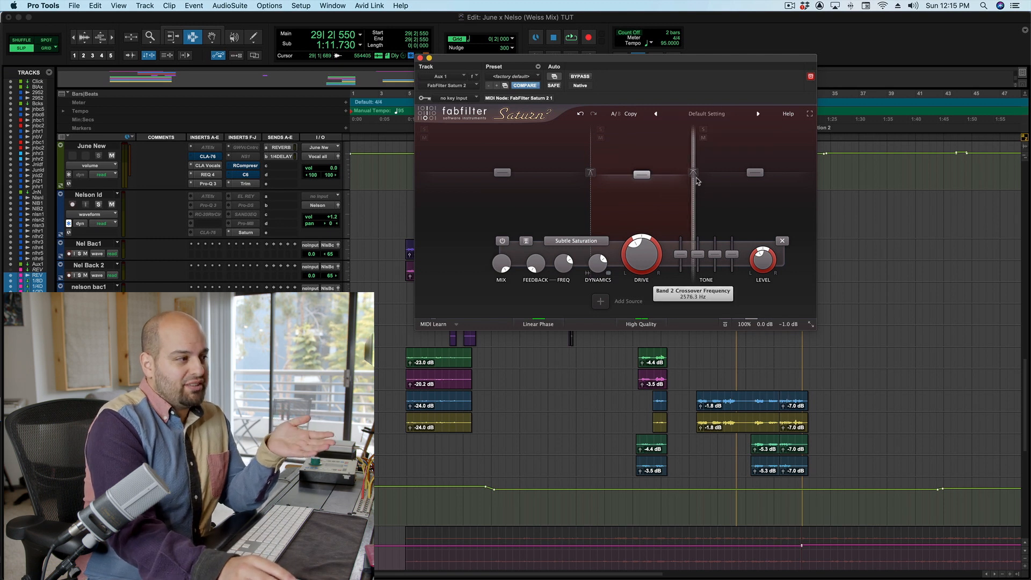
mouse_move(695, 175)
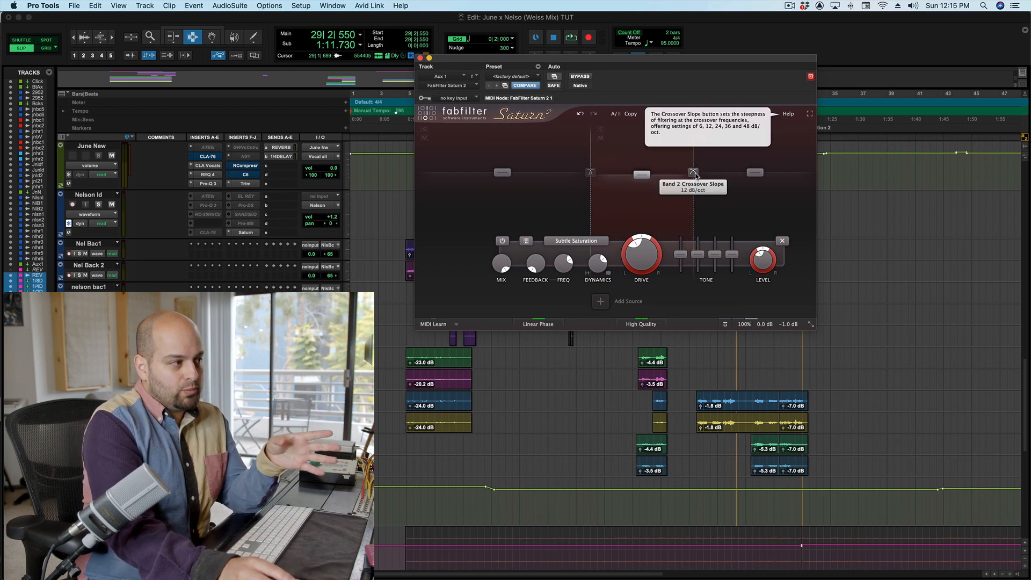